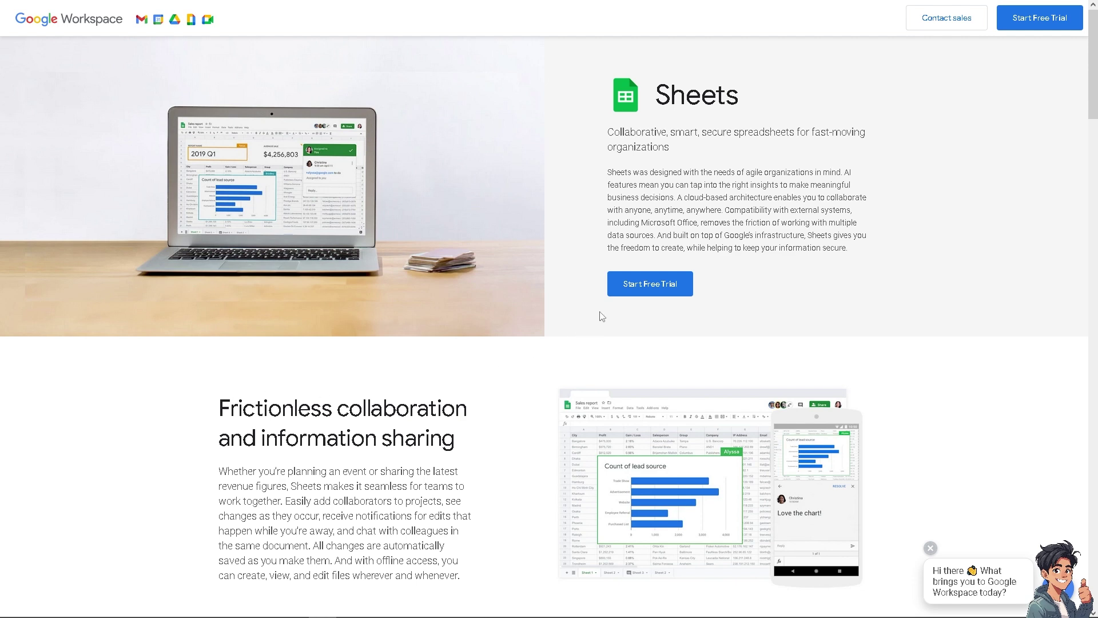
- Start the Google Sheets free trial from the Google Workspace product page
click(641, 286)
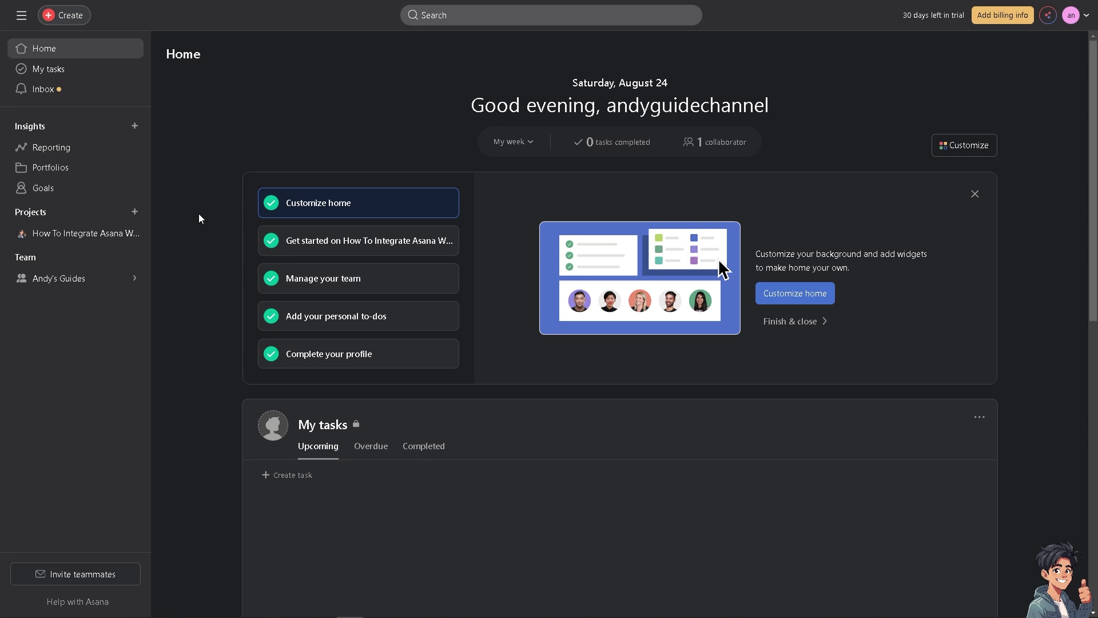
- Open the How To Integrate Asana With Google Sheets project and scroll through its first task's description
click(107, 236)
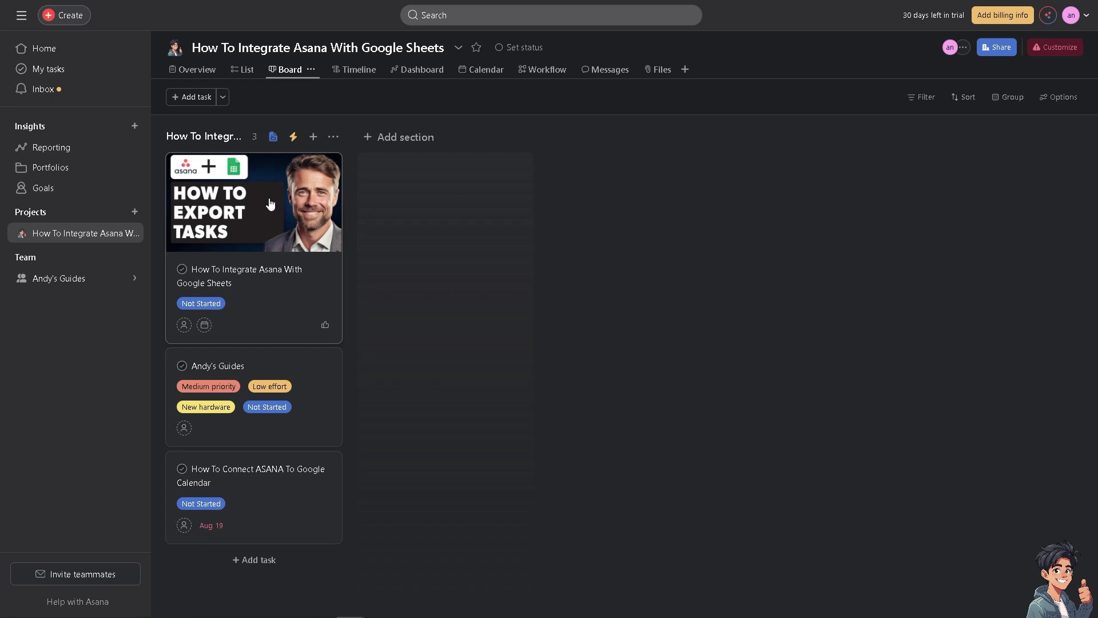
click(306, 192)
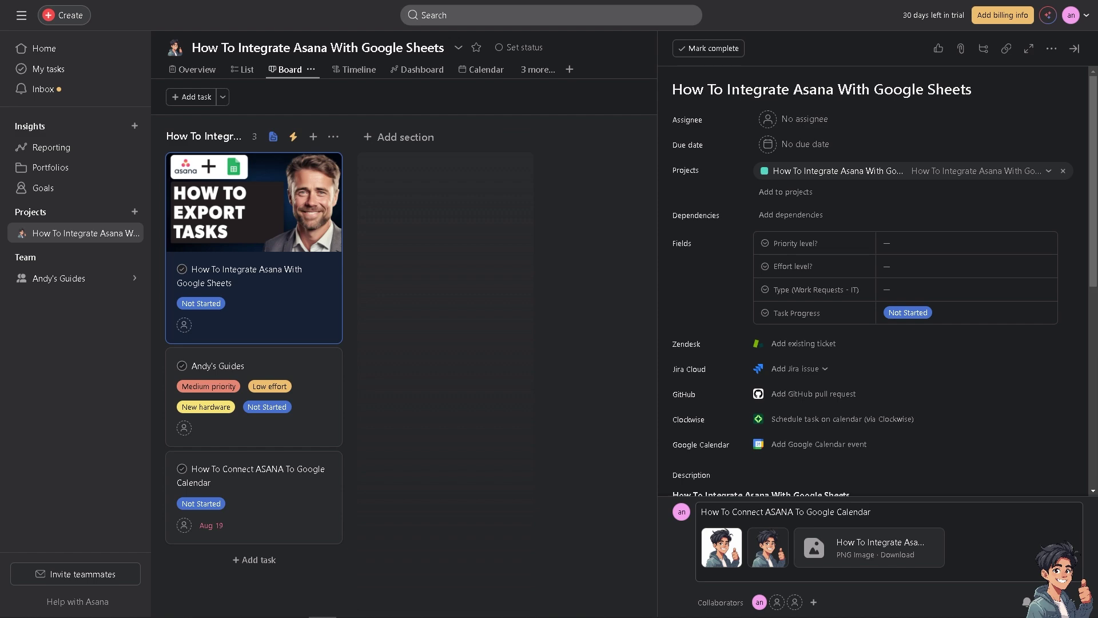
scroll(837, 334, down, 3)
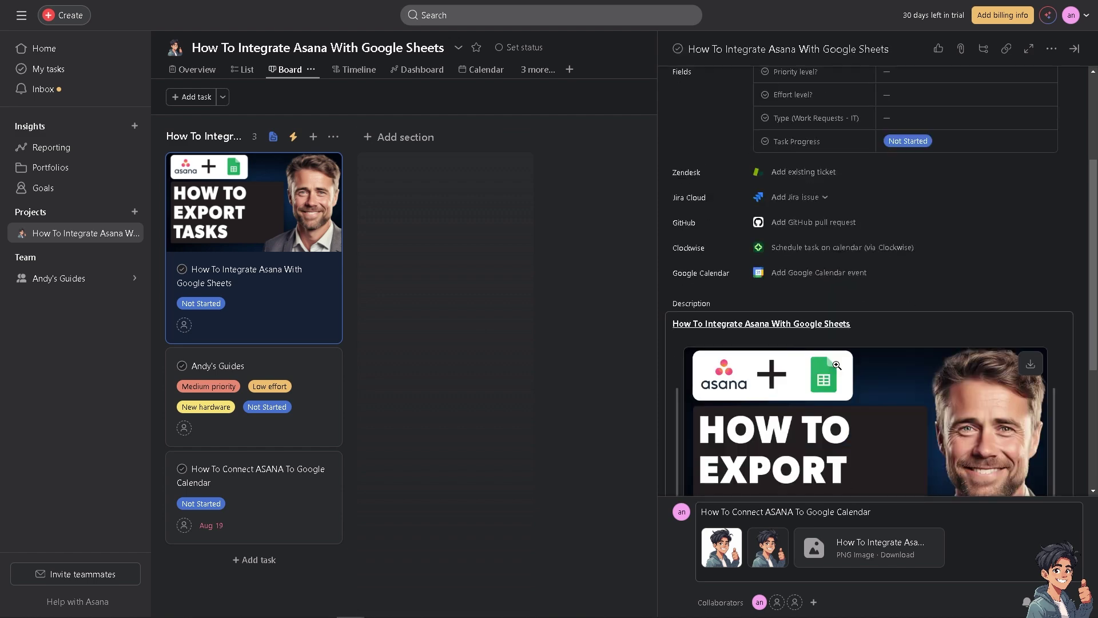
scroll(836, 364, down, 2)
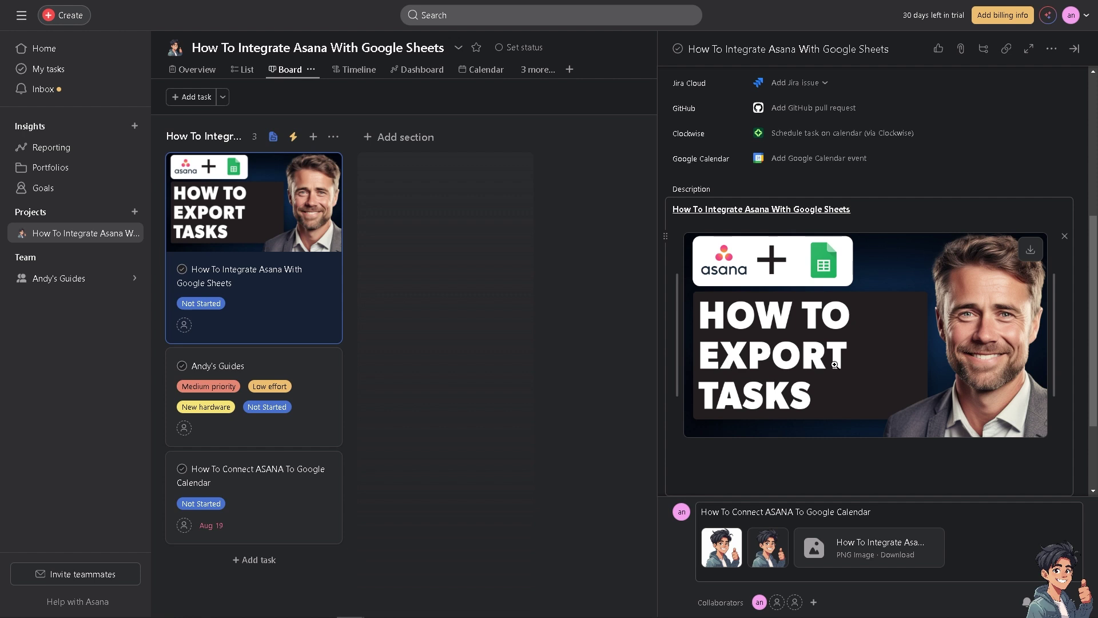
scroll(834, 364, down, 1)
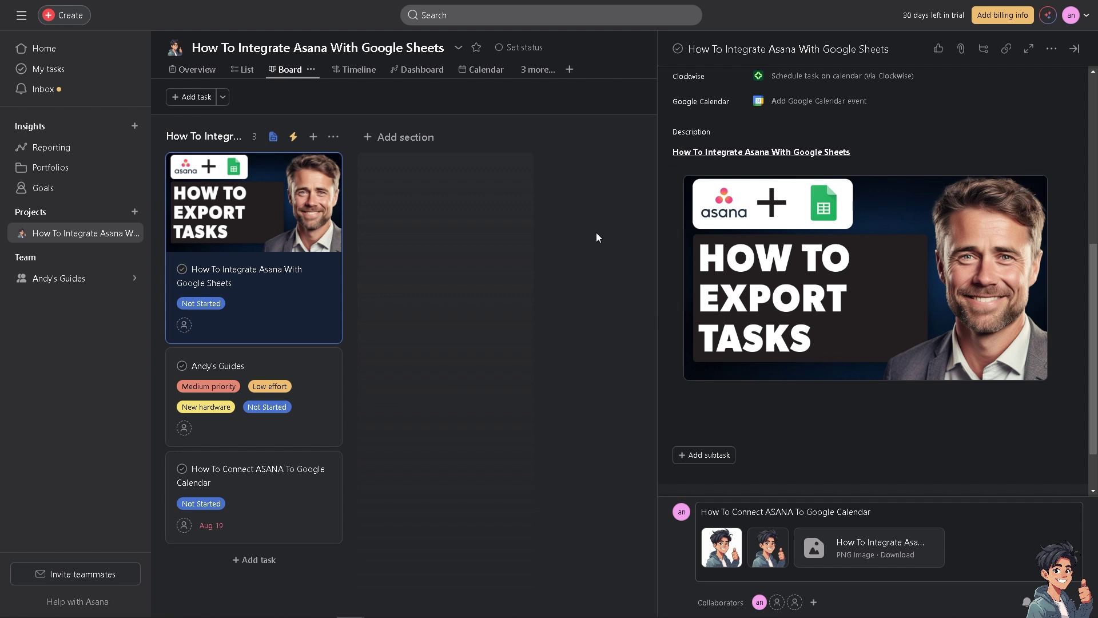
- Copy the project's Export/Print > Sync to Google Sheets link and open the Asana Exports add-on page
click(459, 48)
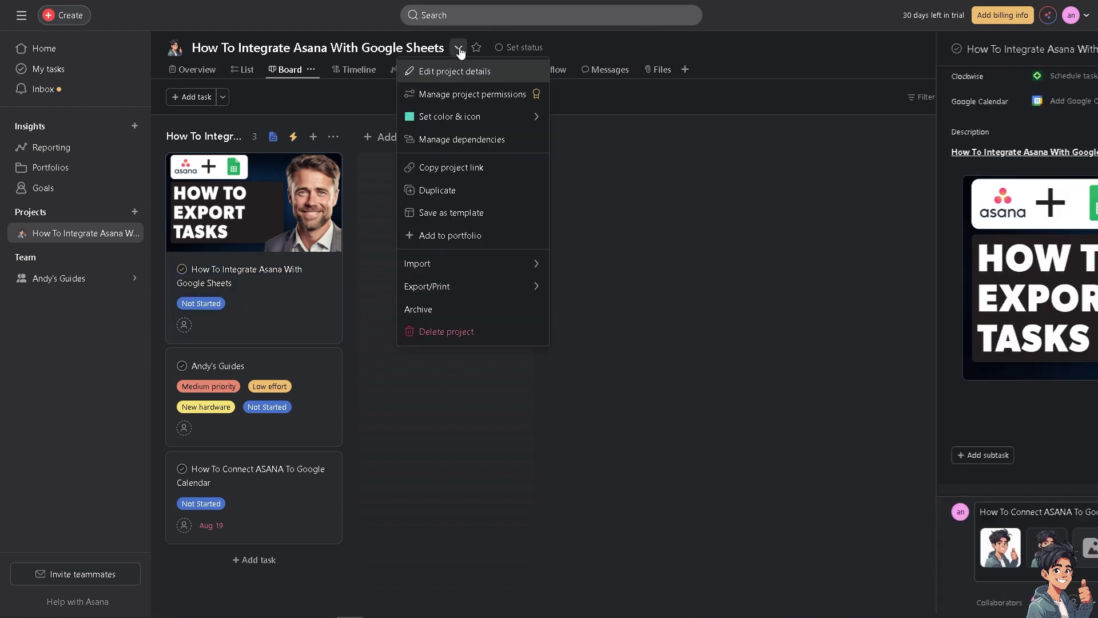
mouse_move(484, 290)
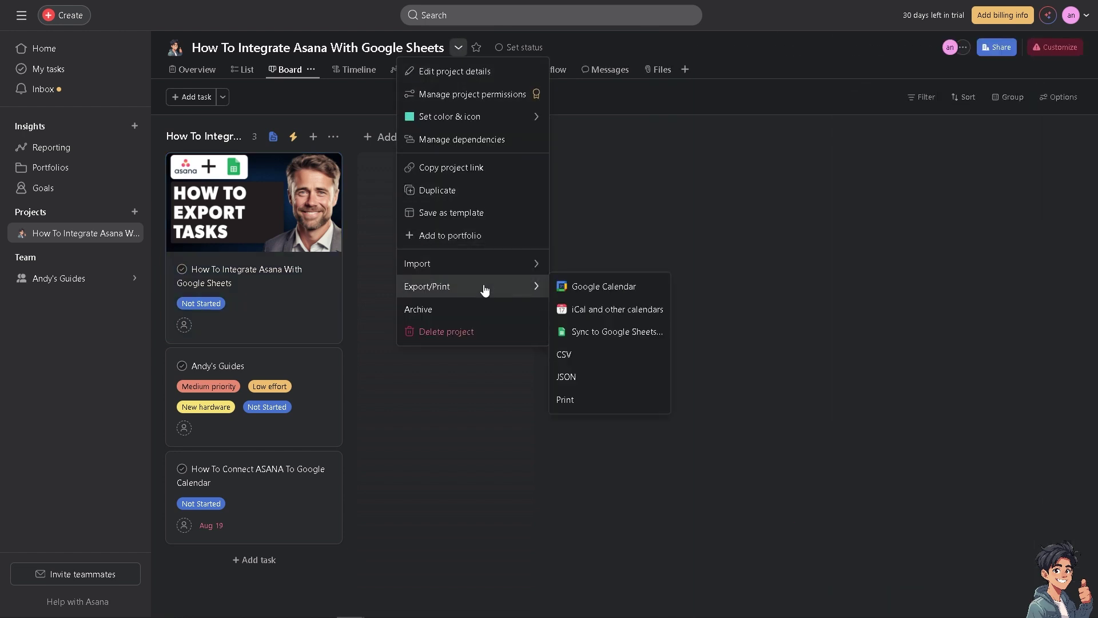
click(572, 336)
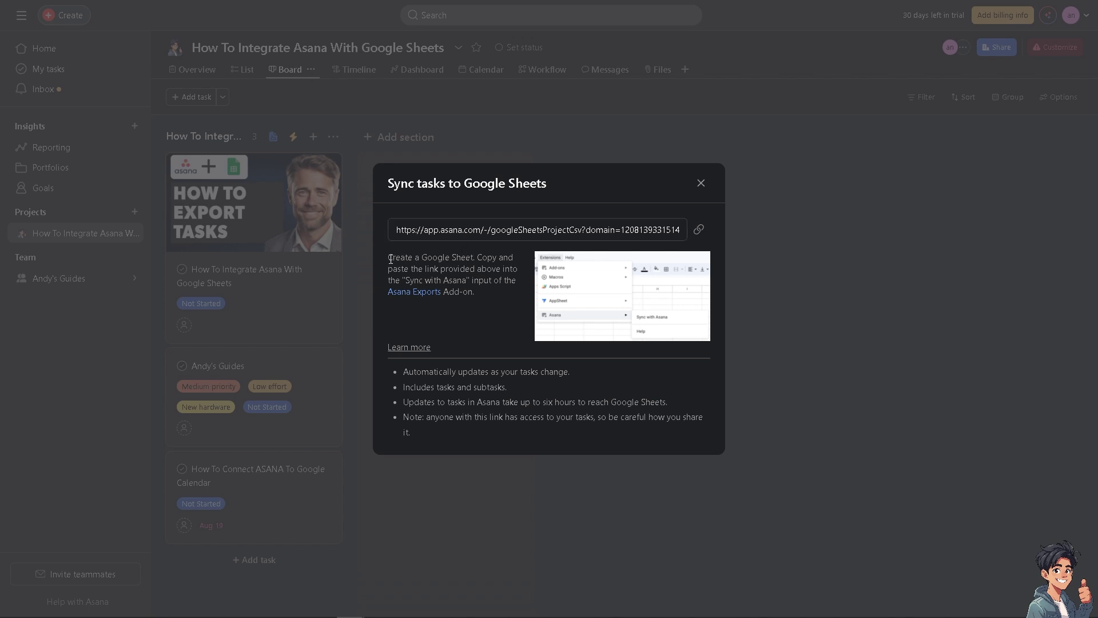
drag(391, 258, 513, 279)
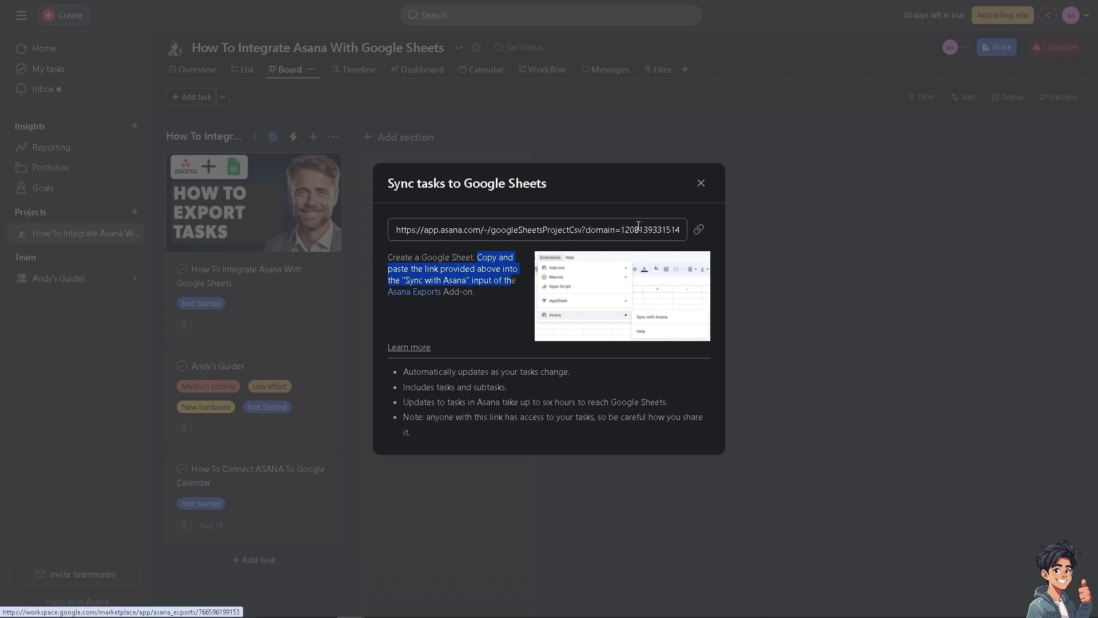
click(699, 229)
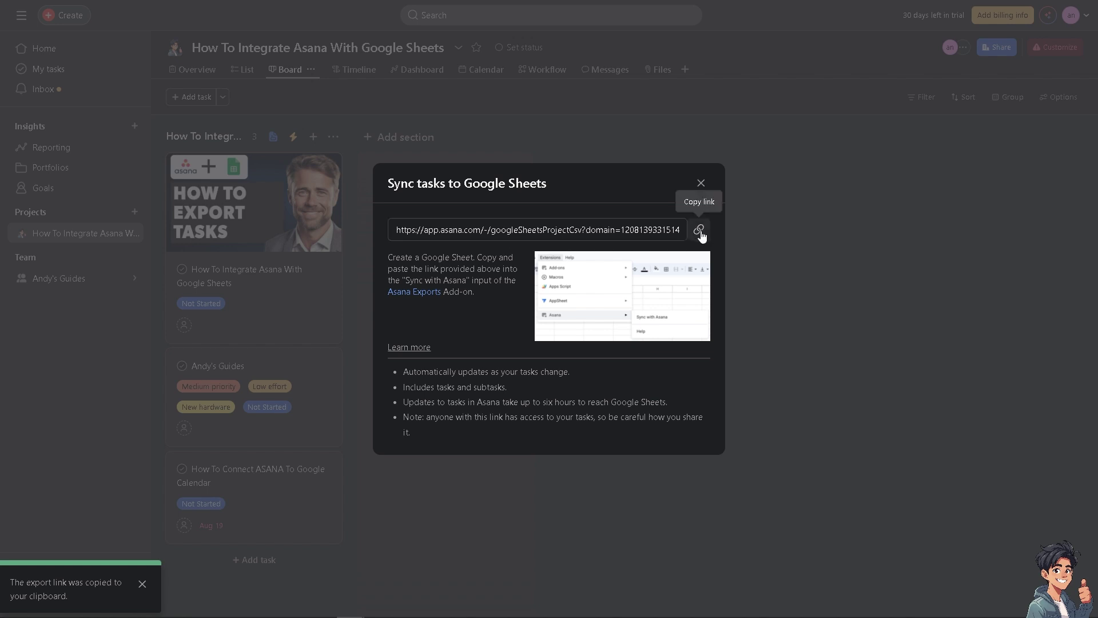
click(415, 293)
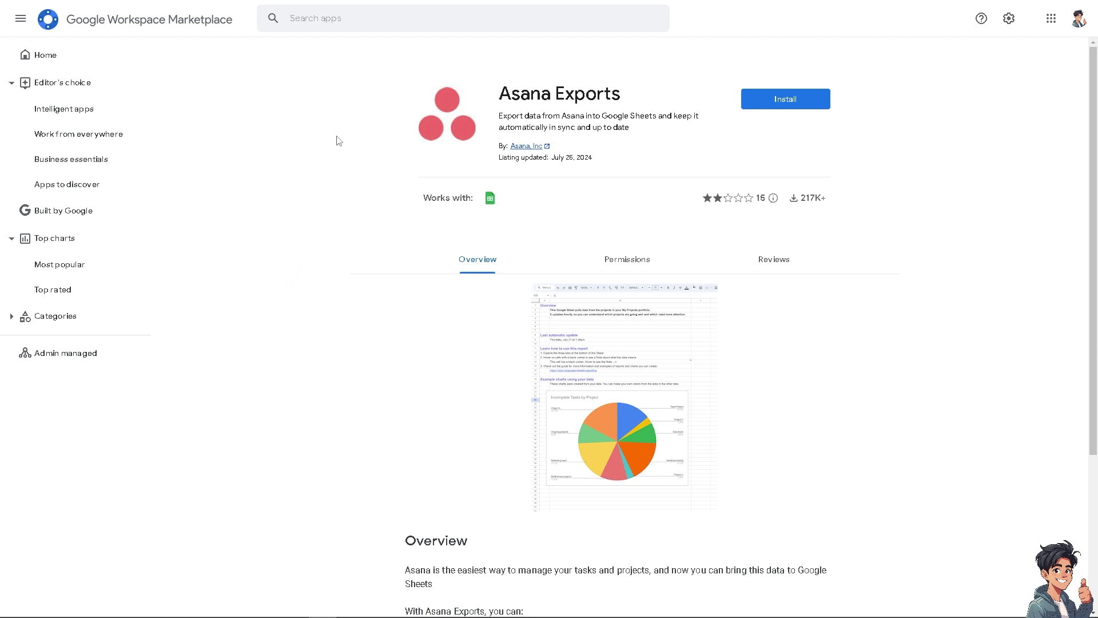
- Install the Asana Exports add-on from its Google Workspace Marketplace page
click(804, 100)
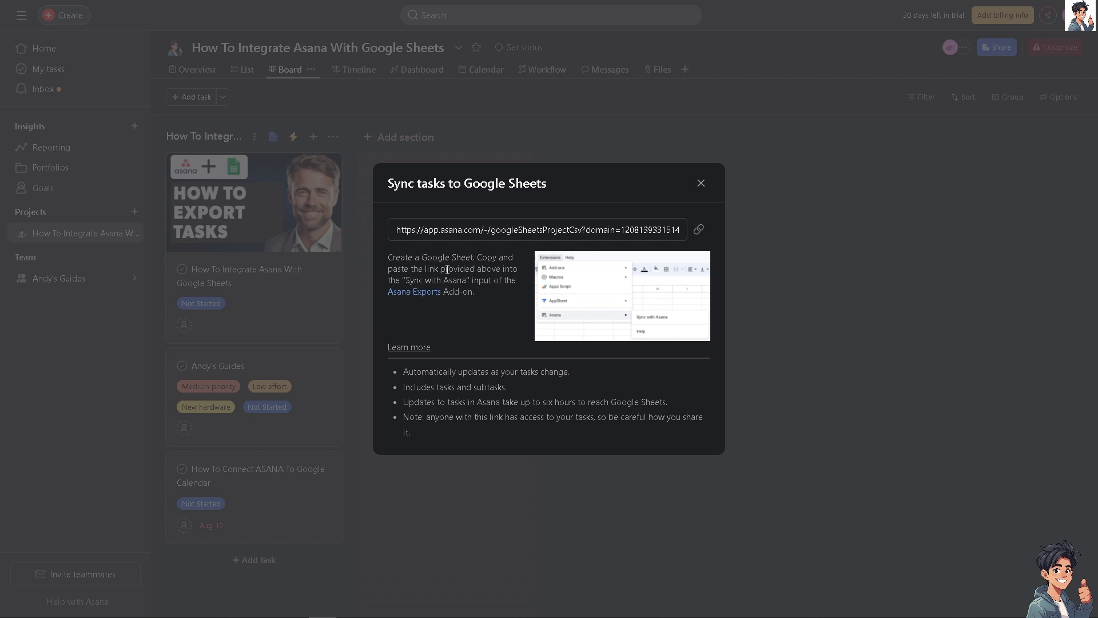
- Copy the Sync to Google Sheets export link again from the Asana dialog
click(699, 230)
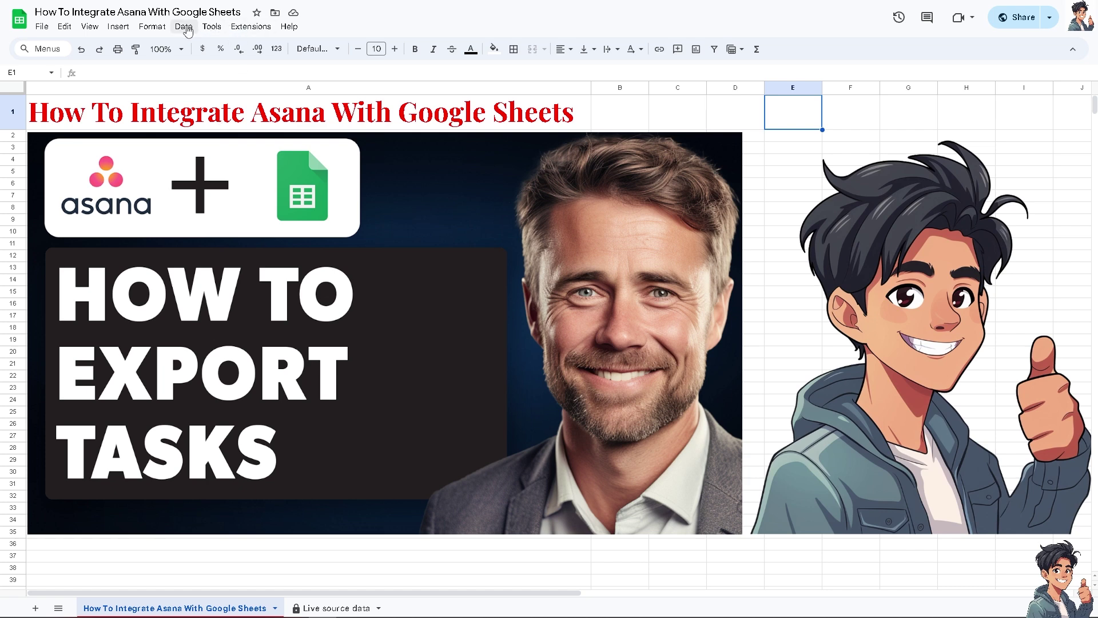
- Run Extensions > Asana Exports > Sync with Asana, paste the copied export link, and confirm with OK
click(243, 28)
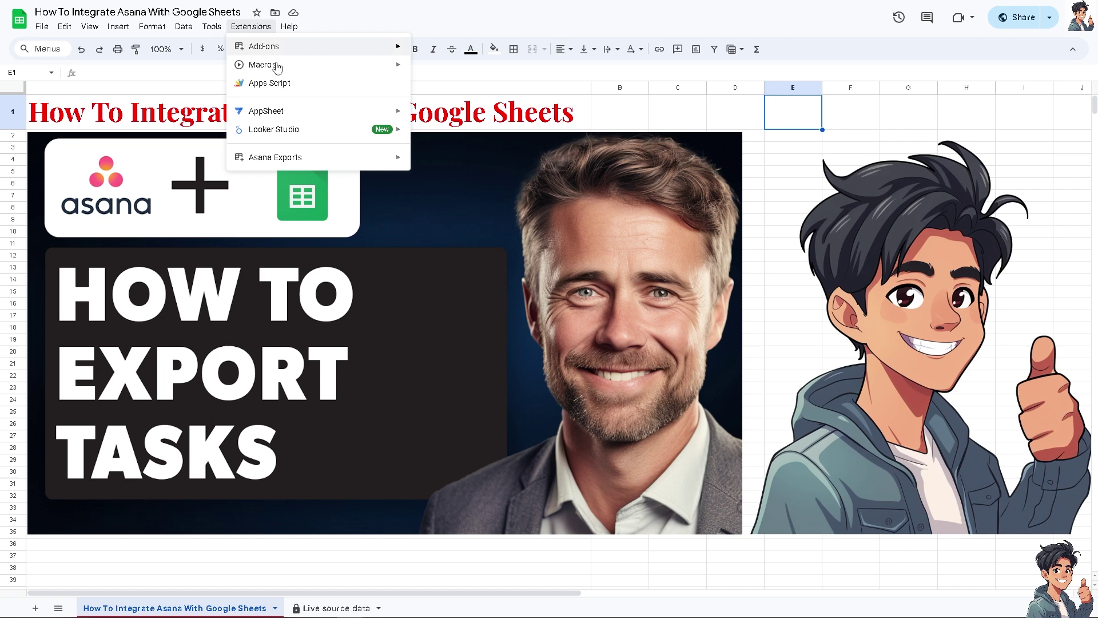
mouse_move(294, 166)
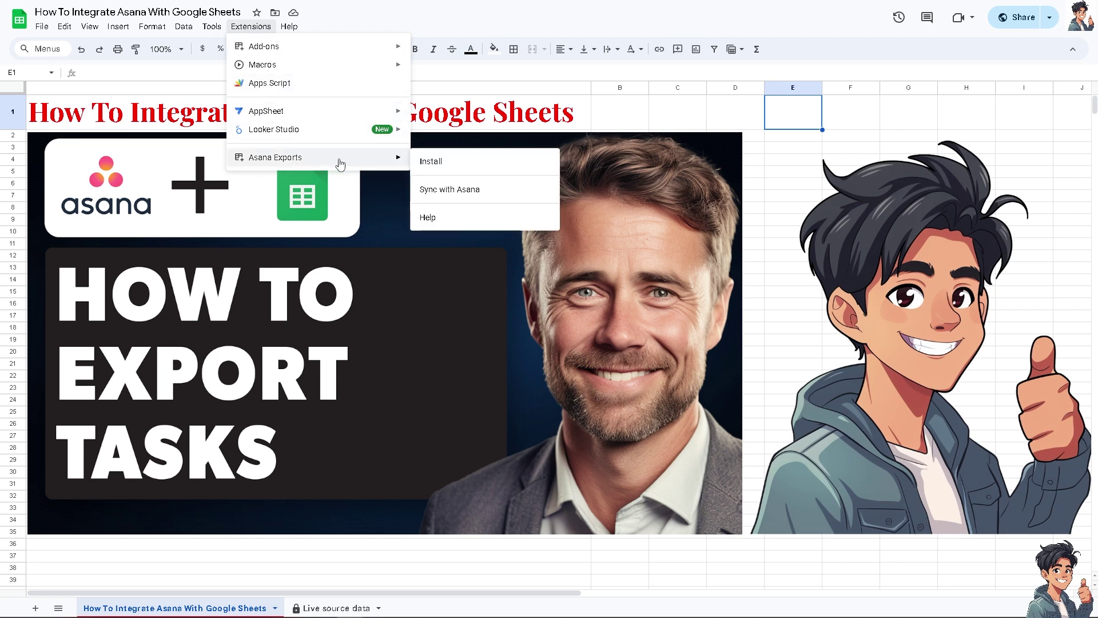
click(453, 193)
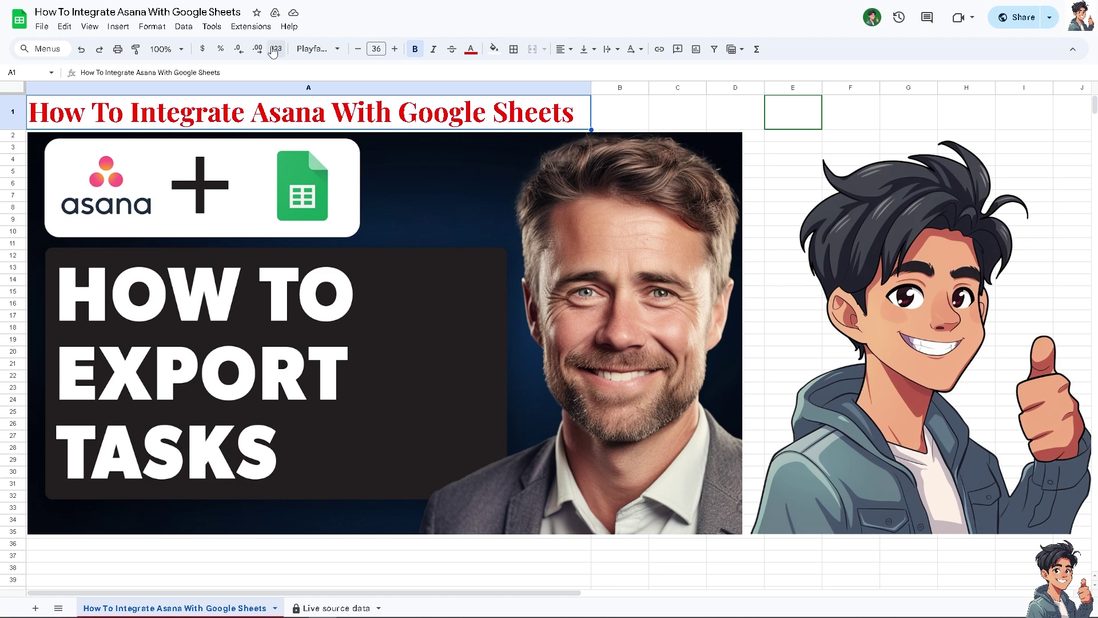
click(240, 27)
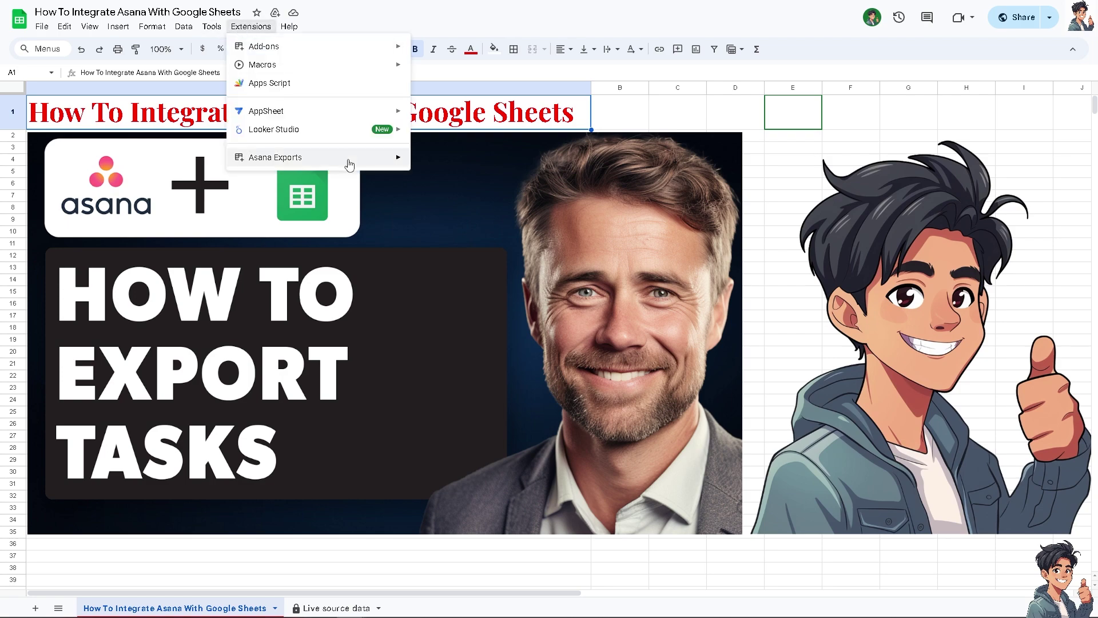
mouse_move(351, 162)
click(451, 164)
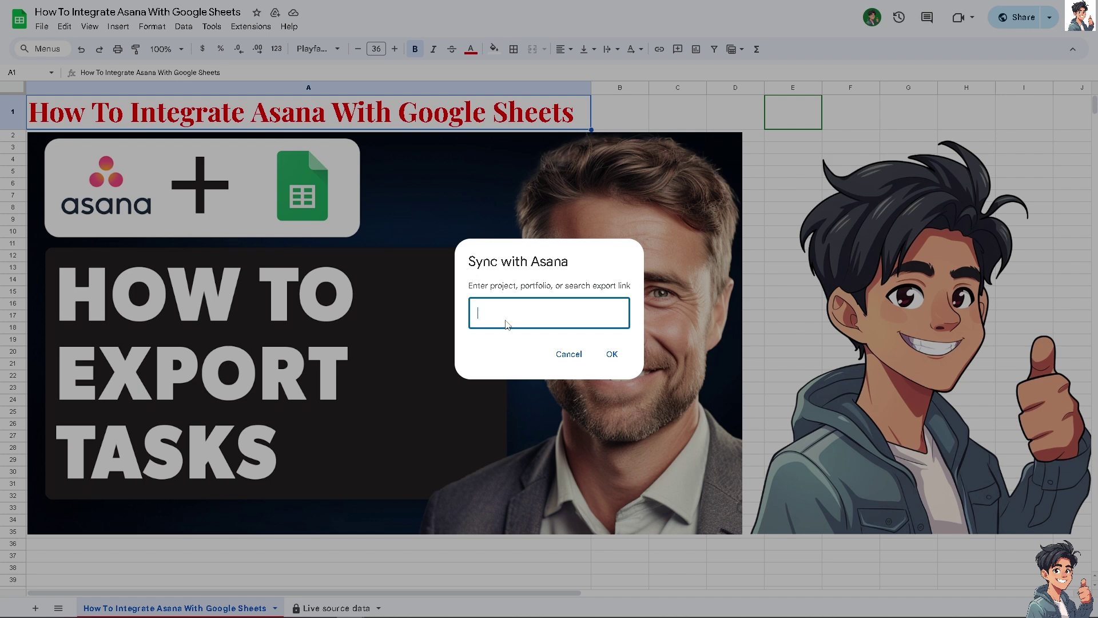
key(ctrl+v)
drag(525, 313, 435, 316)
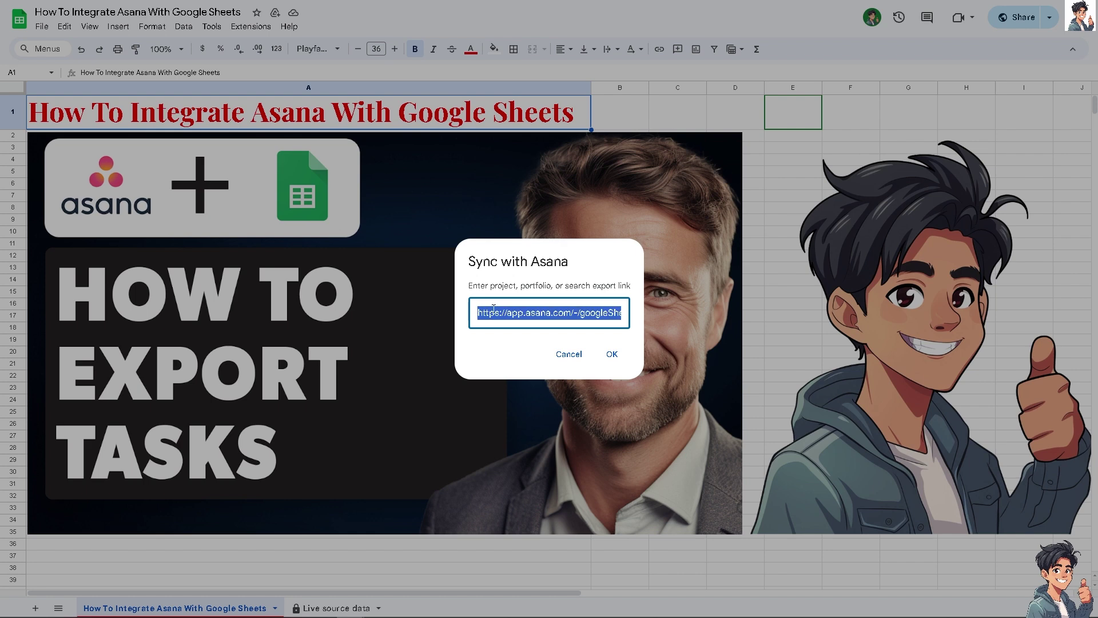
click(611, 355)
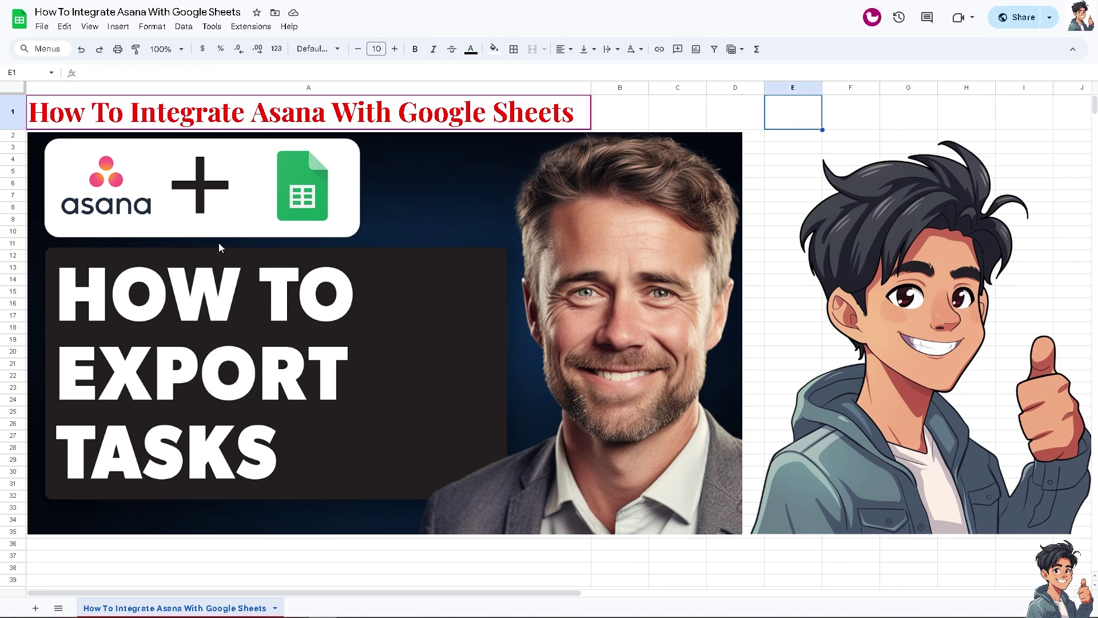
- Sync the sheet with Asana again via Asana Exports, pasting the project link and confirming OK
click(251, 26)
mouse_move(393, 159)
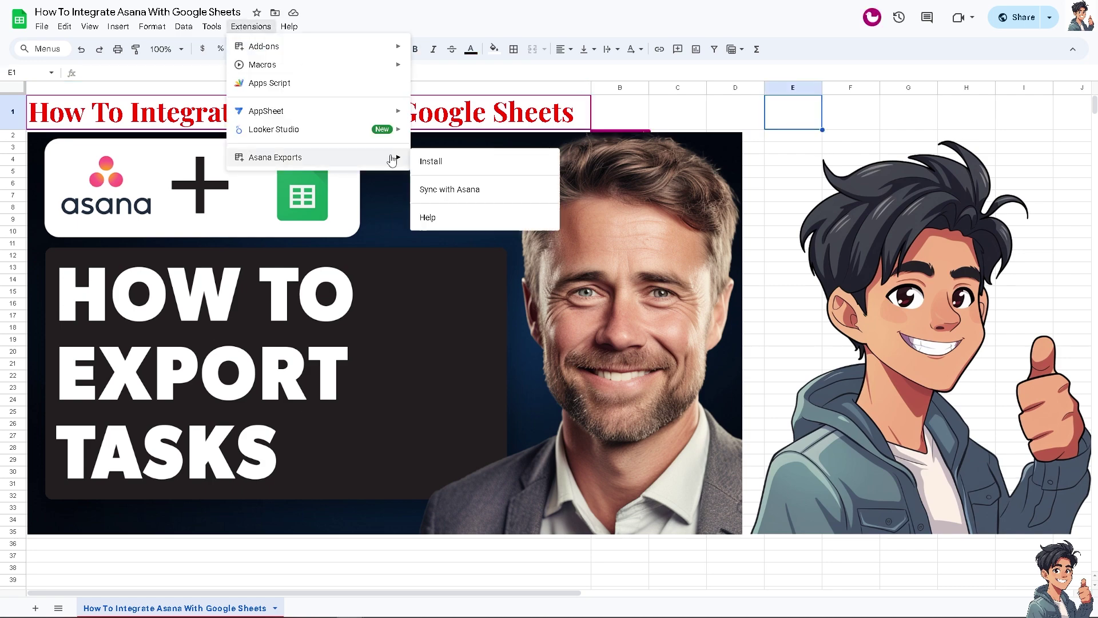
click(436, 194)
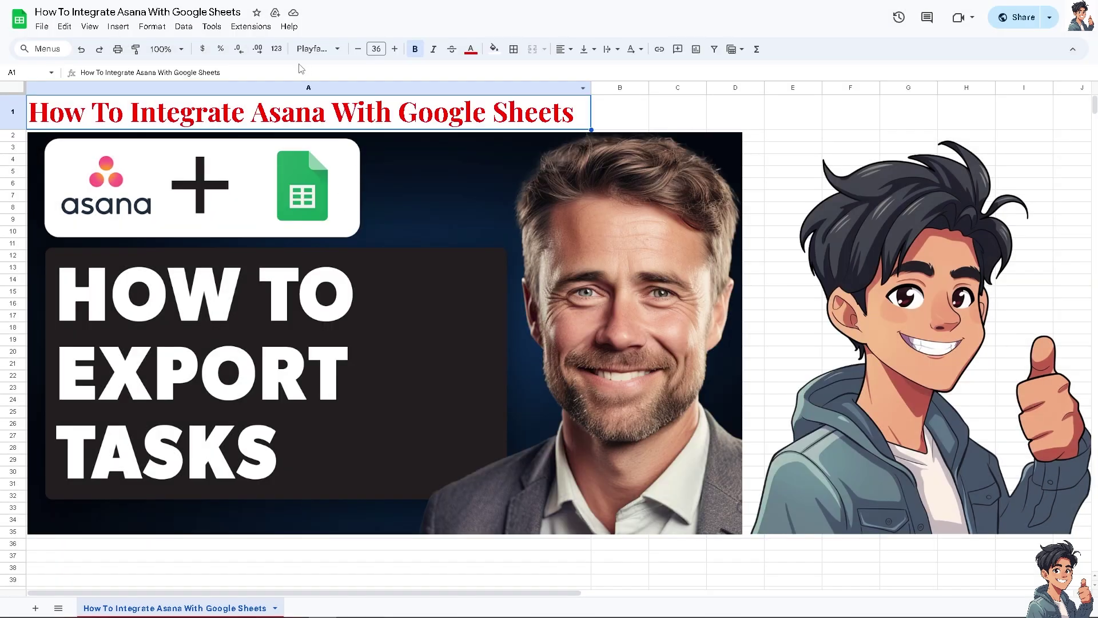
click(250, 26)
mouse_move(382, 141)
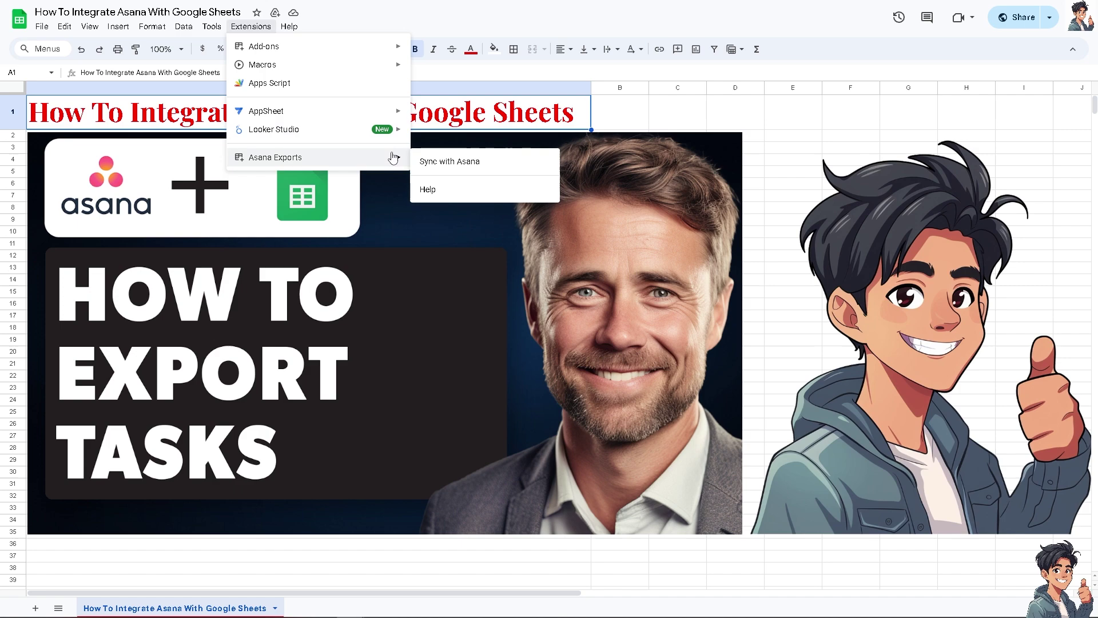
click(430, 158)
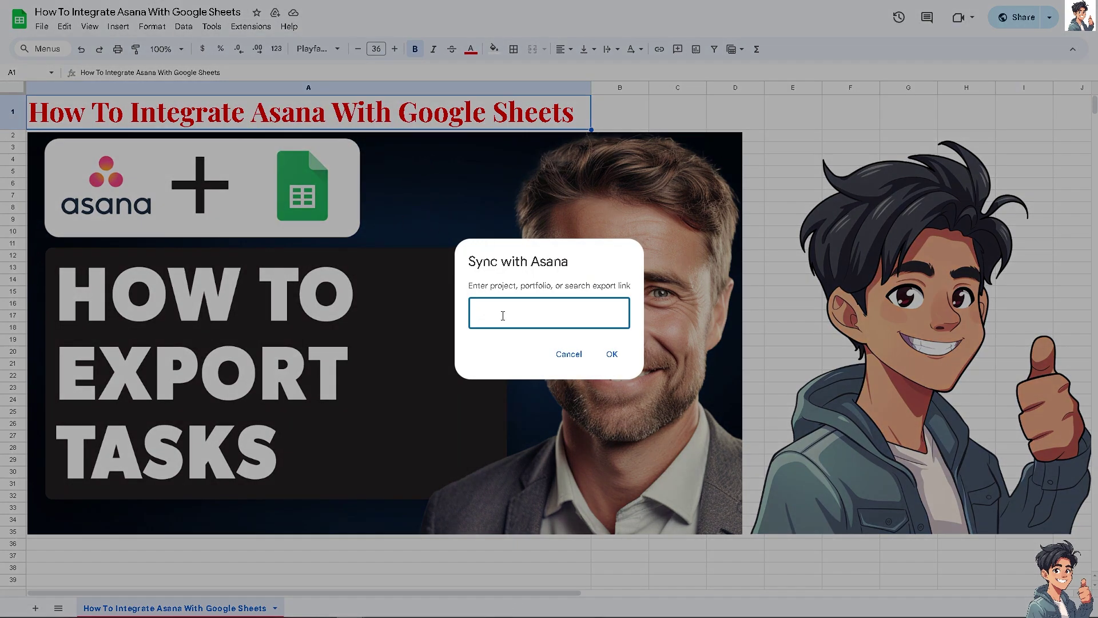
key(ctrl+v)
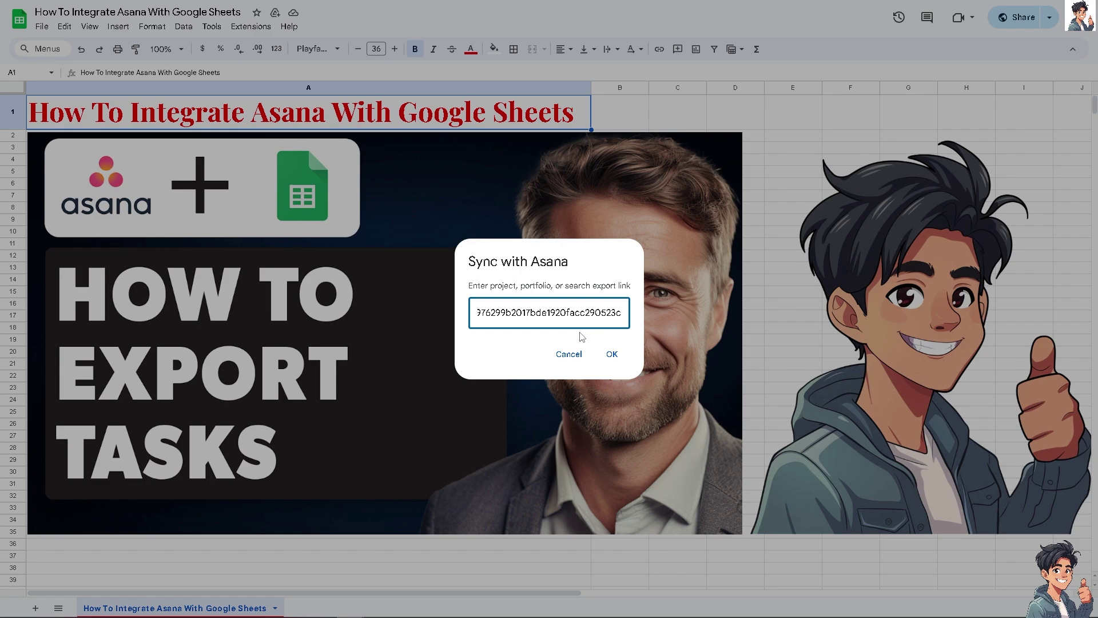
click(610, 354)
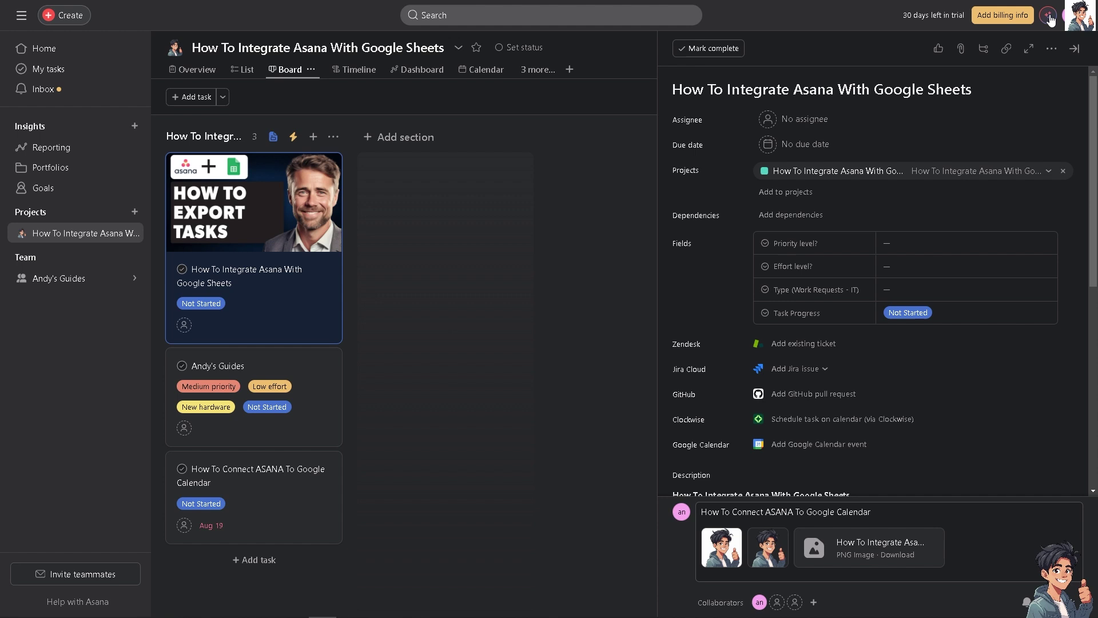
- Close the task details and review the project's added apps under Customize
click(1074, 48)
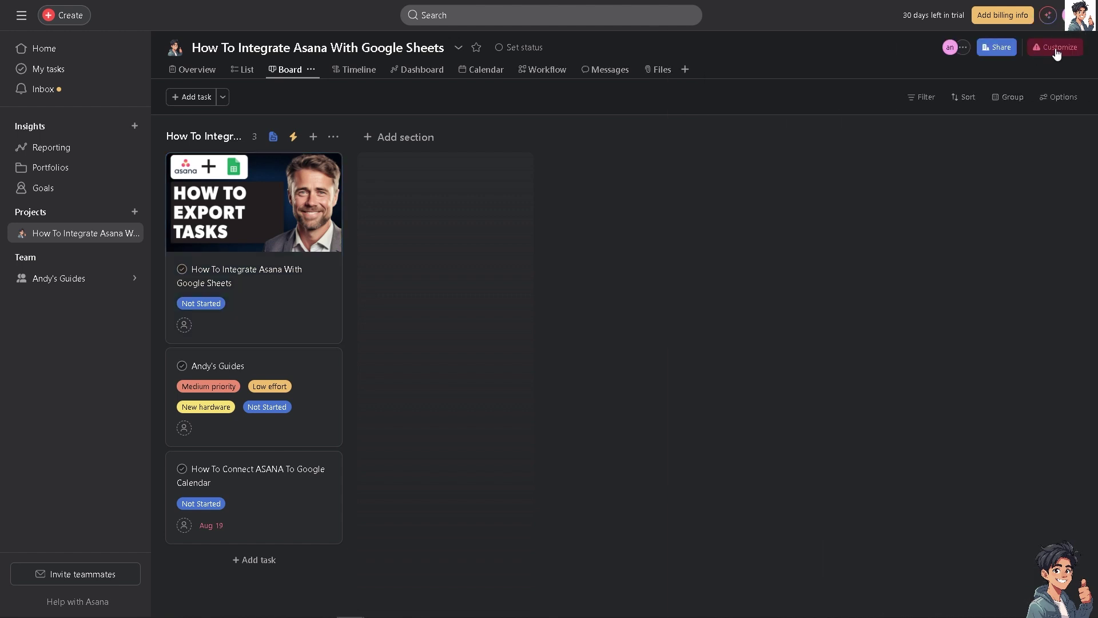
click(1057, 50)
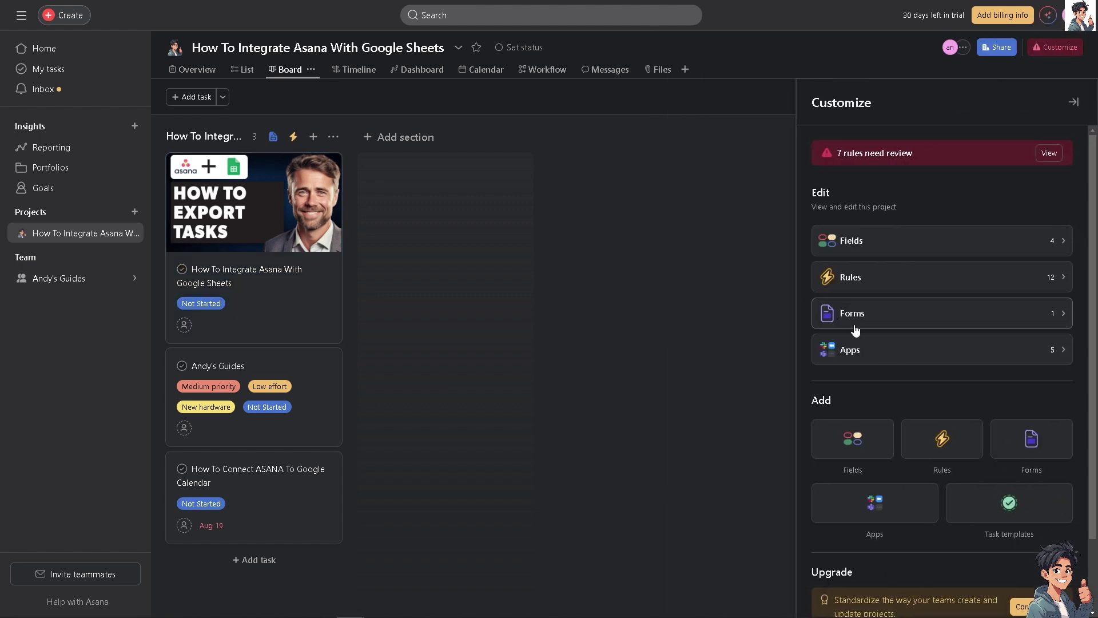
click(864, 352)
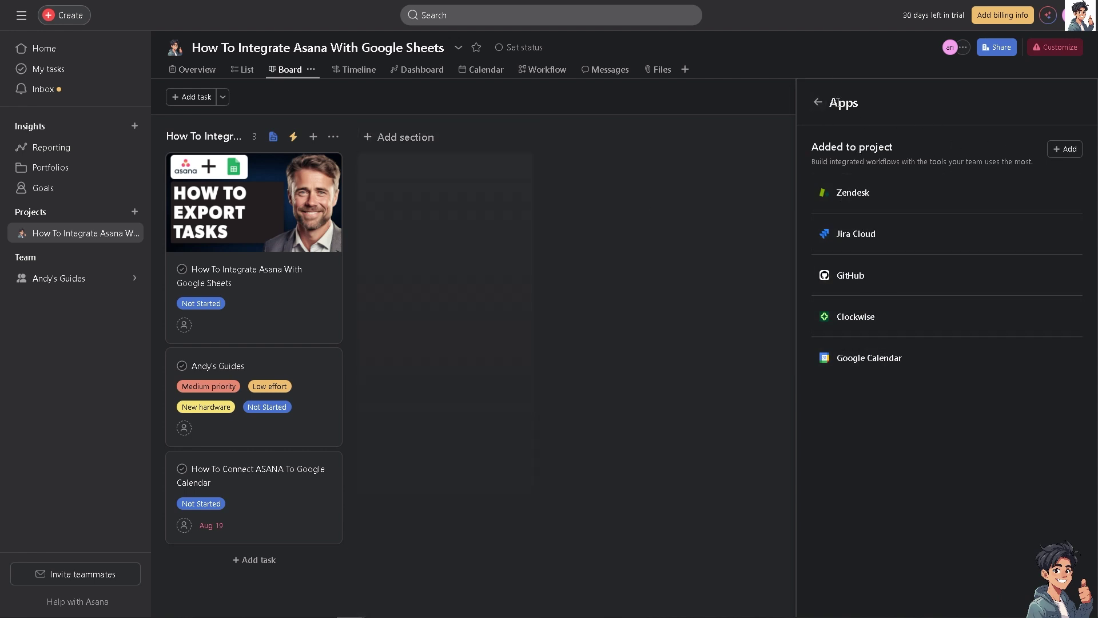
click(818, 102)
scroll(1017, 497, down, 2)
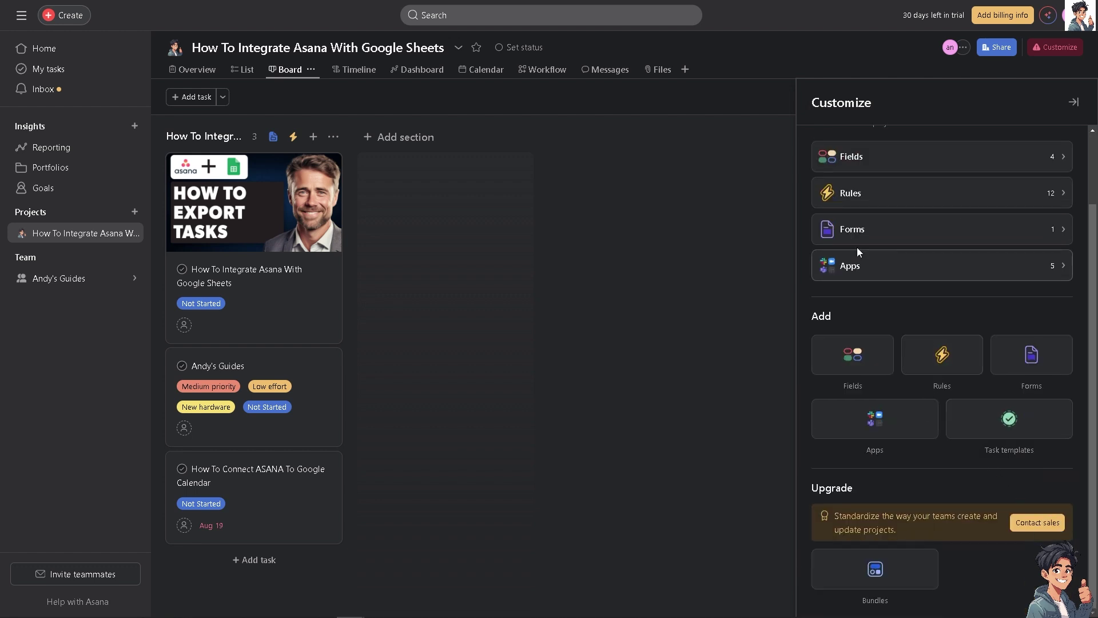
click(849, 268)
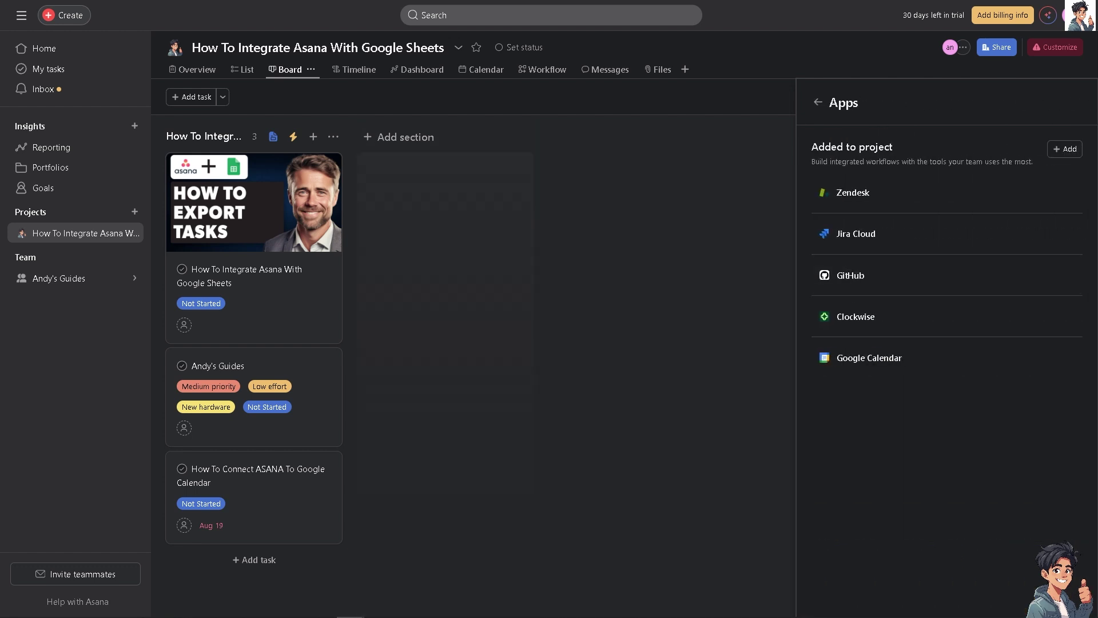
- Search the app catalogue for 'She' and read the Google Sheets app's description and permissions
click(1065, 148)
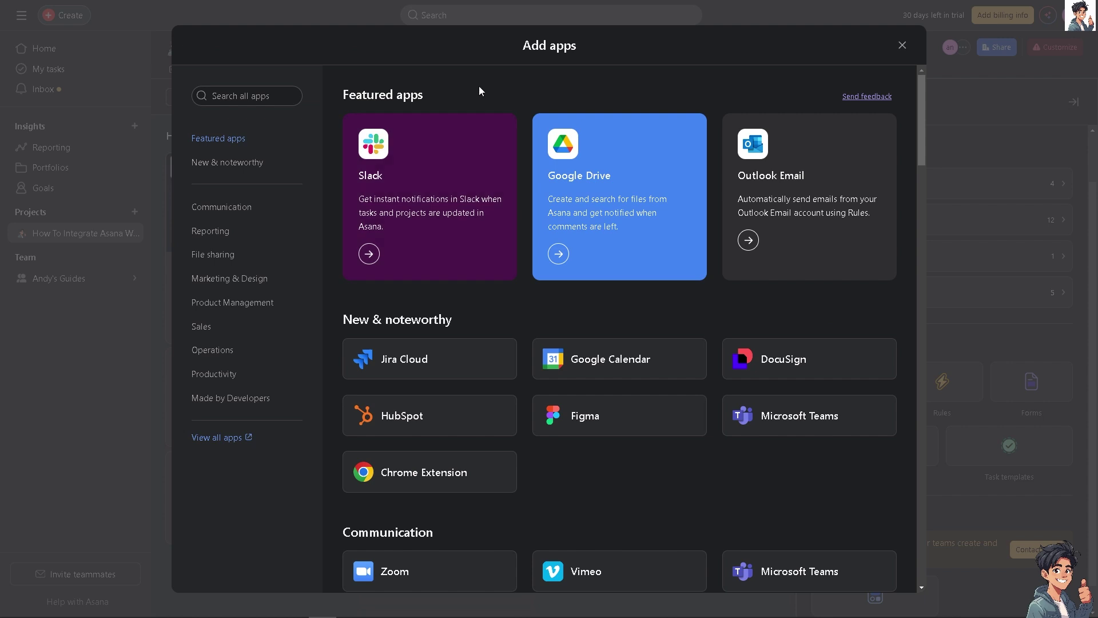
click(290, 97)
text(Sheet)
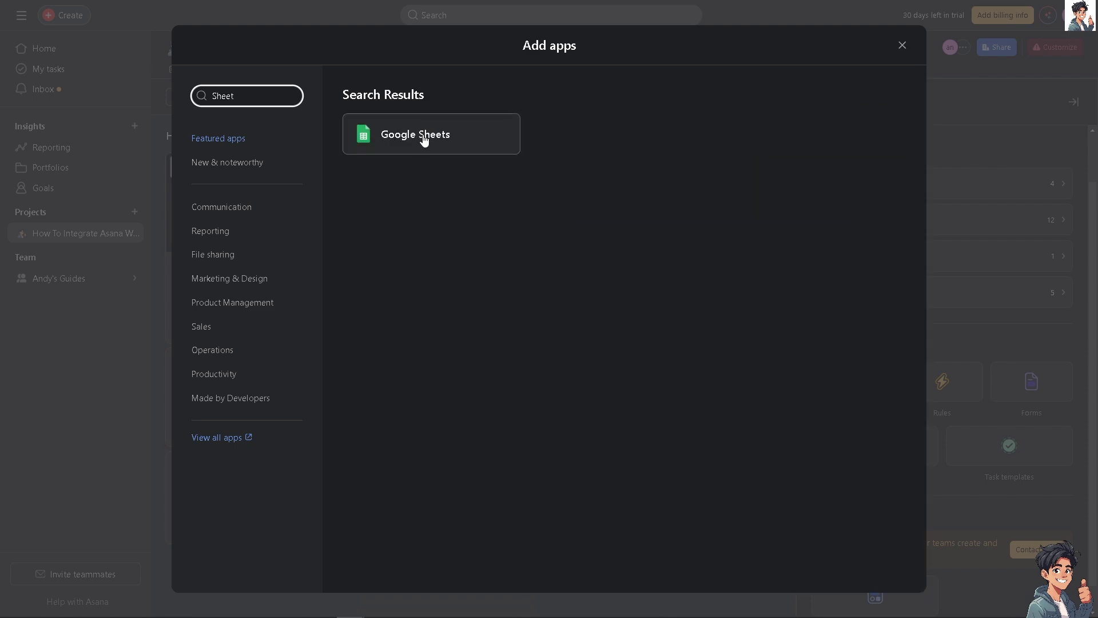
click(424, 137)
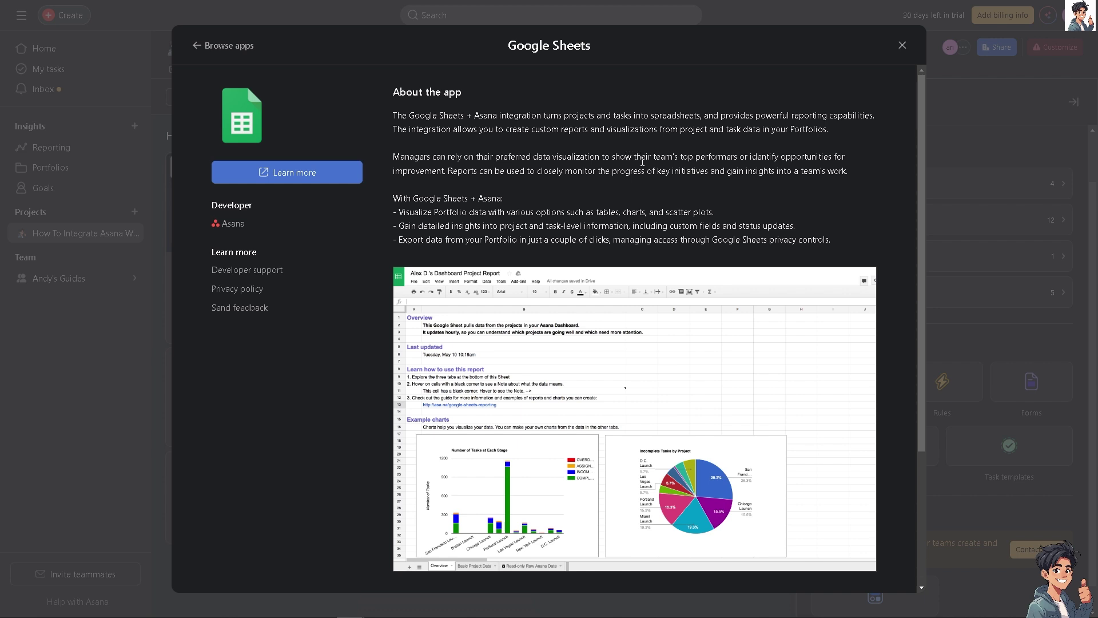
scroll(659, 162, down, 3)
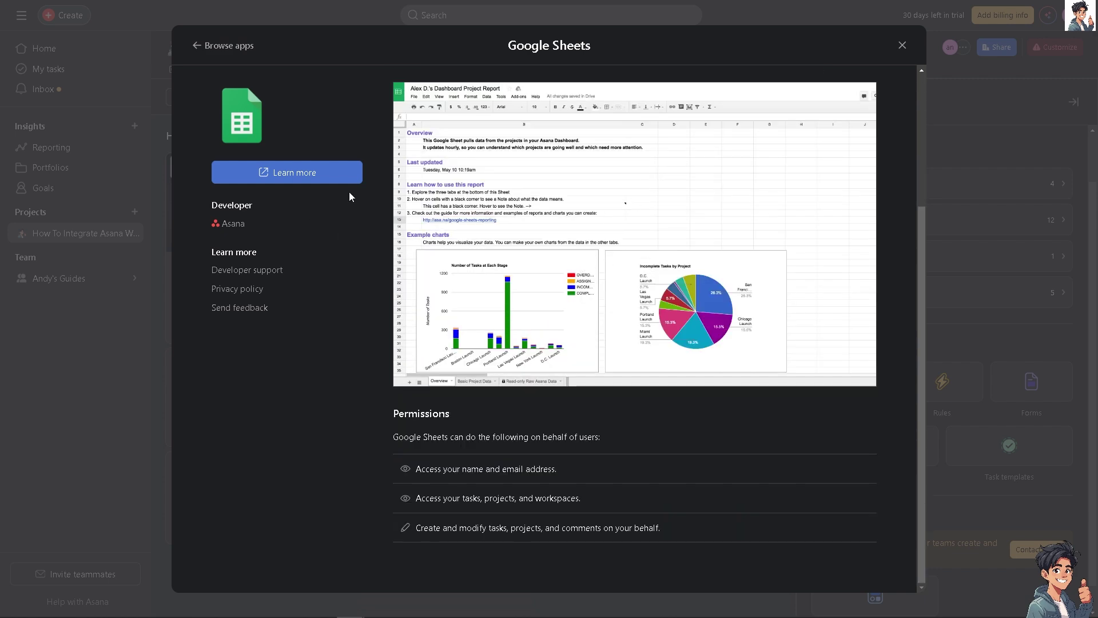
scroll(826, 297, up, 3)
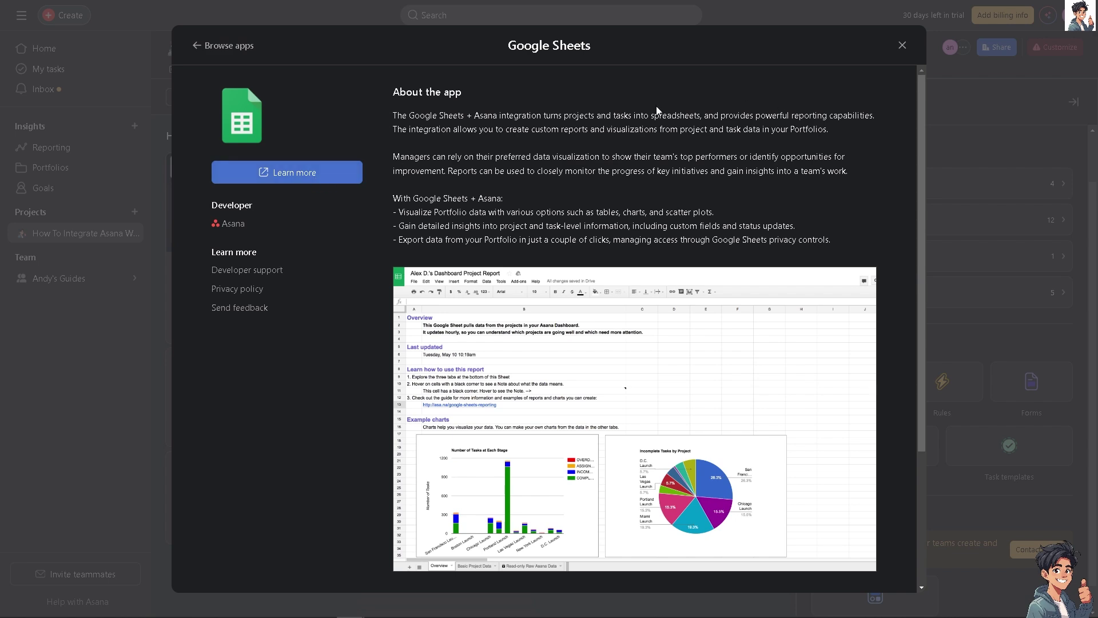
scroll(606, 143, down, 3)
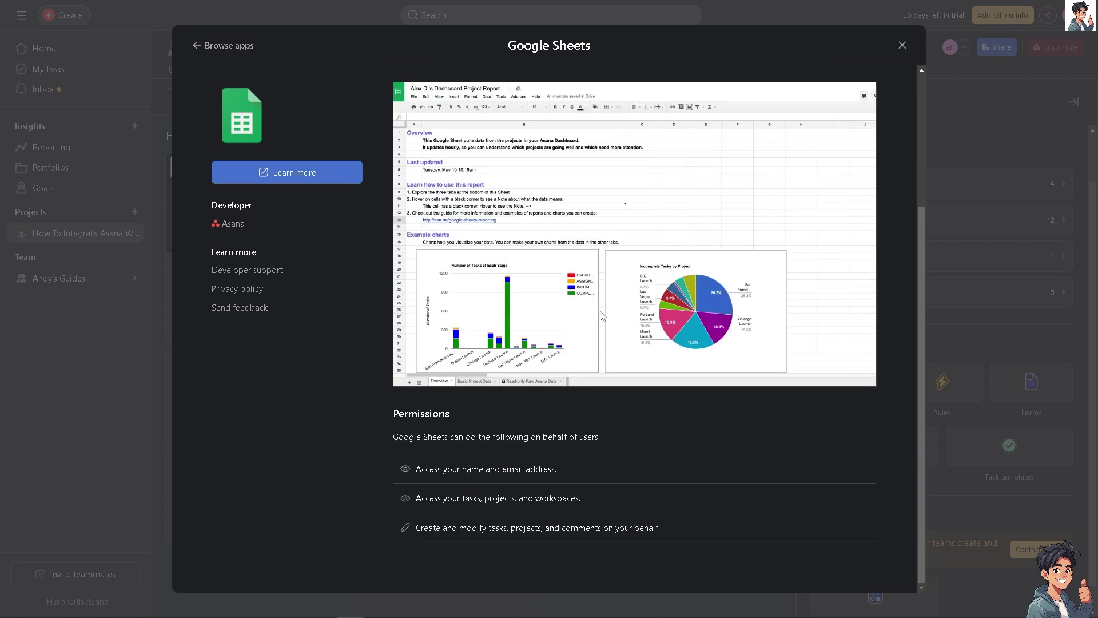
- Close the app details, switch workspace from Home, and open Asana's integrations directory
click(902, 44)
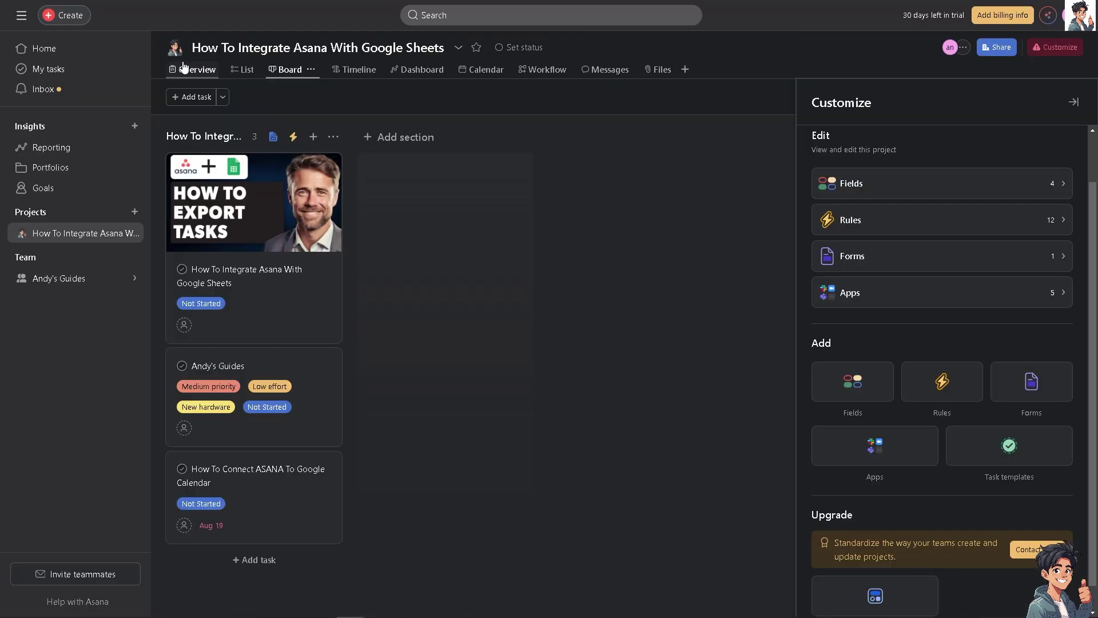
click(45, 53)
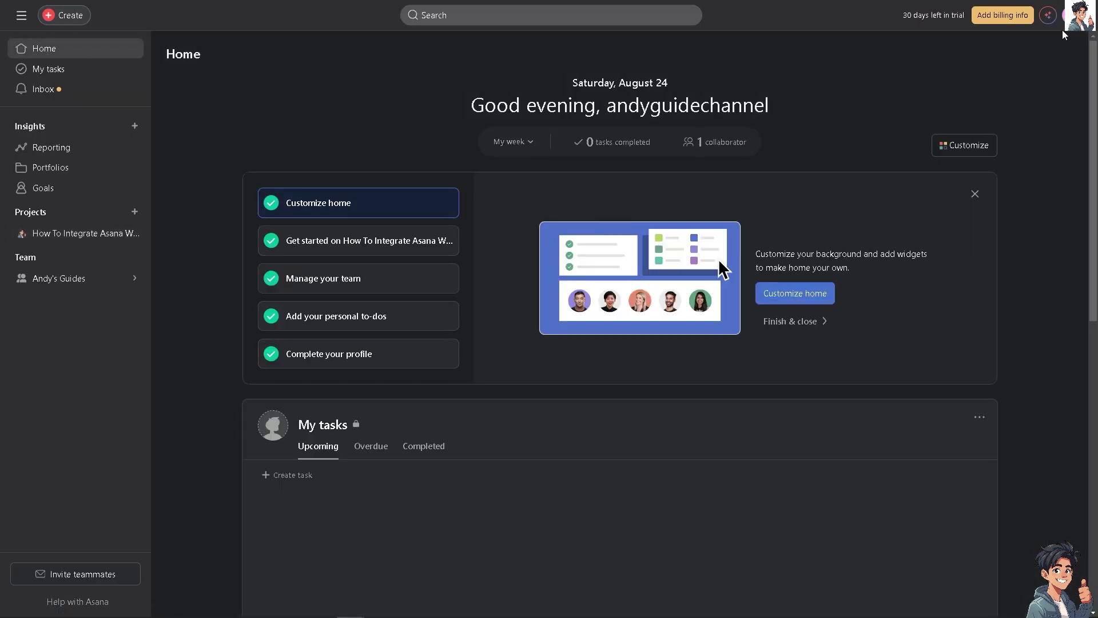
click(1075, 16)
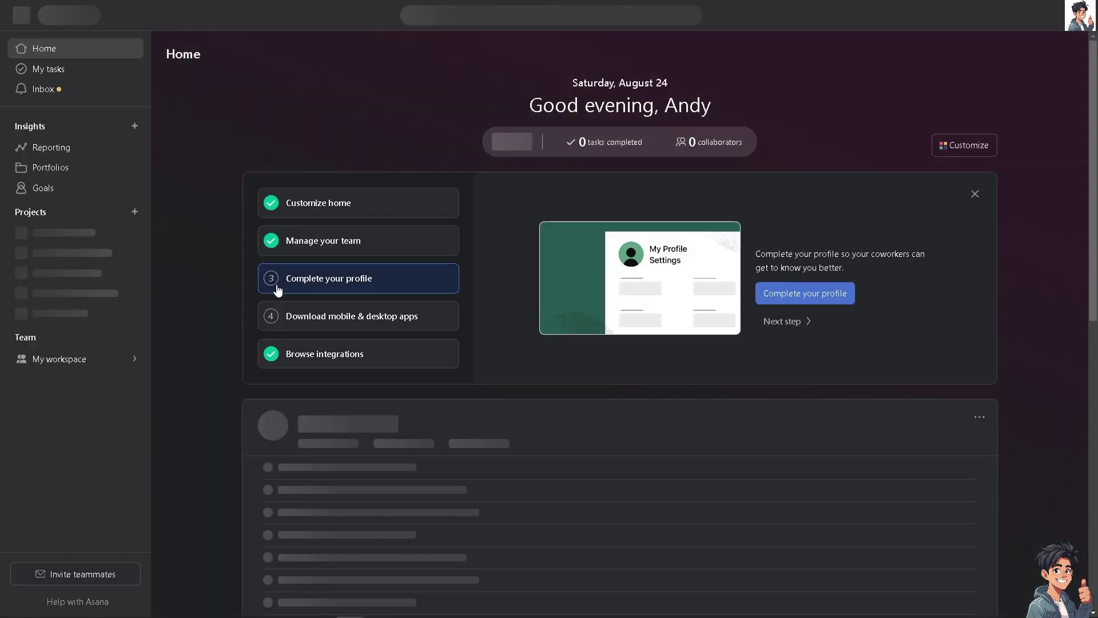
click(314, 359)
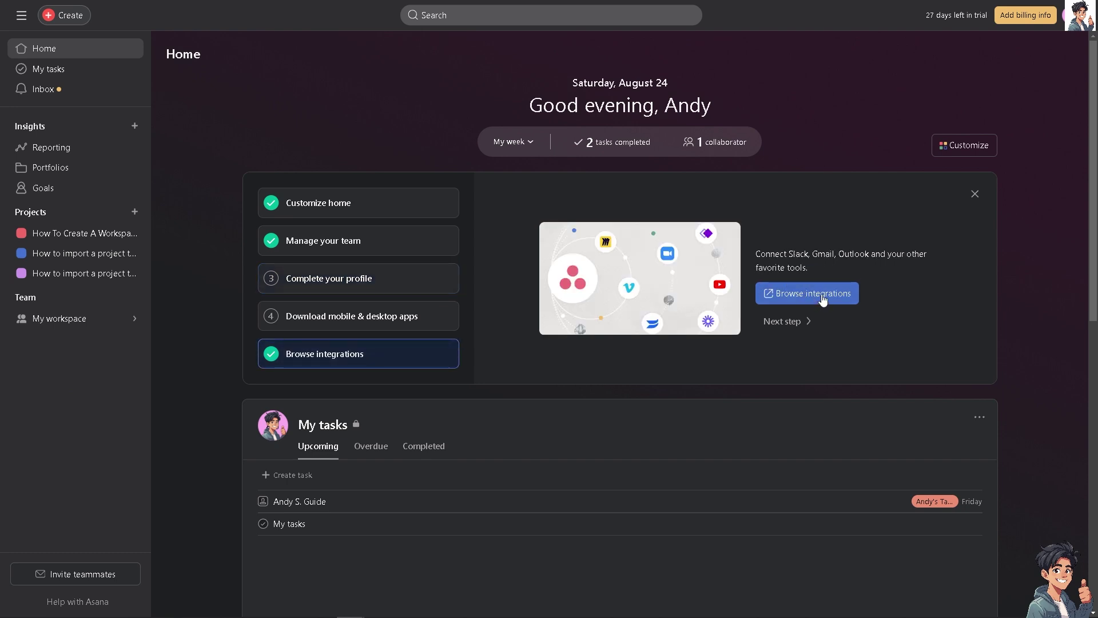
click(804, 295)
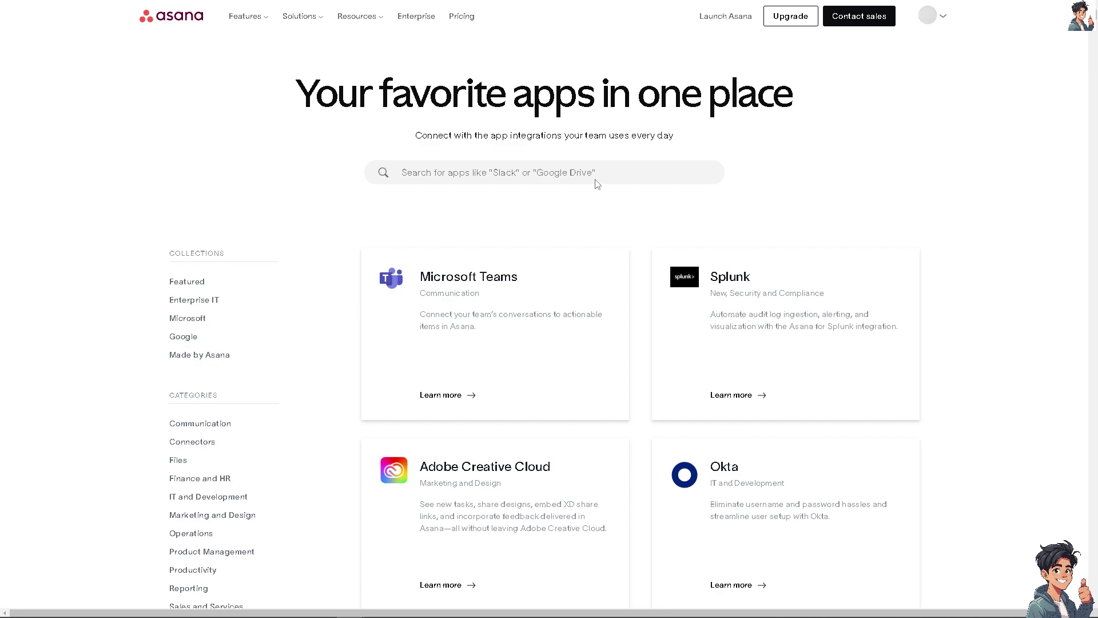
- Search apps for 'sheet', open Google Sheets + Asana, and choose Install Google Sheets for Asana
text(sheet)
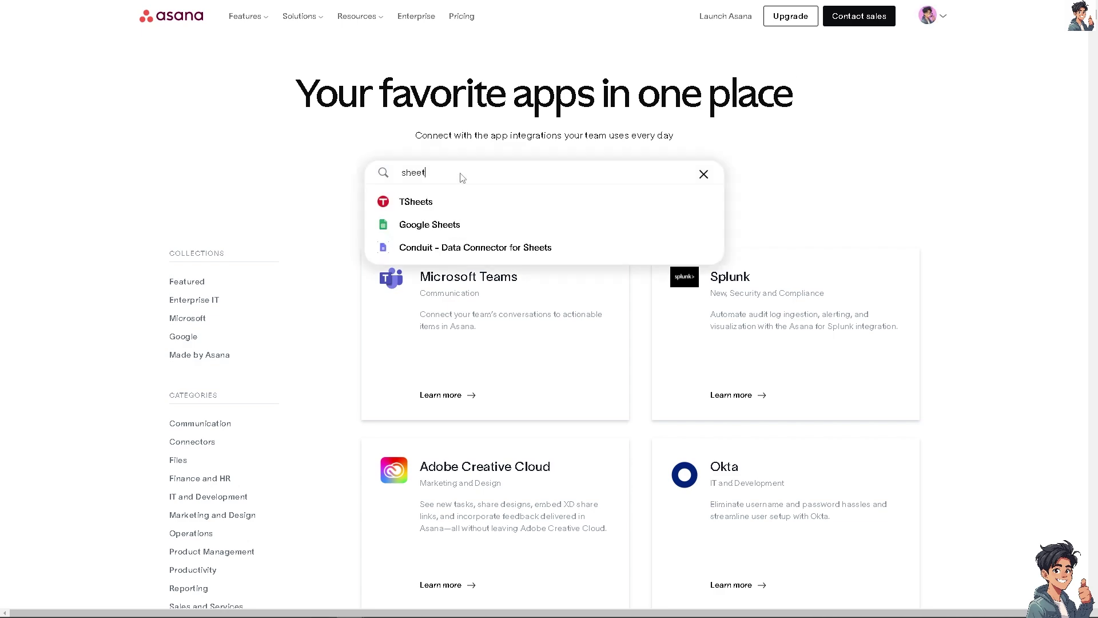
click(443, 228)
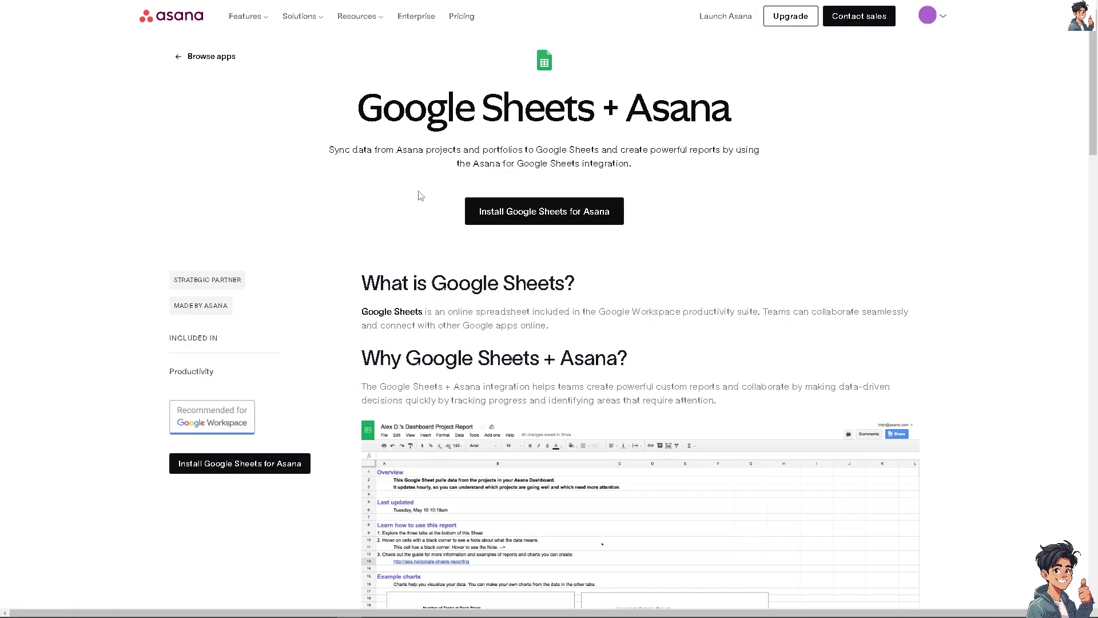
click(516, 215)
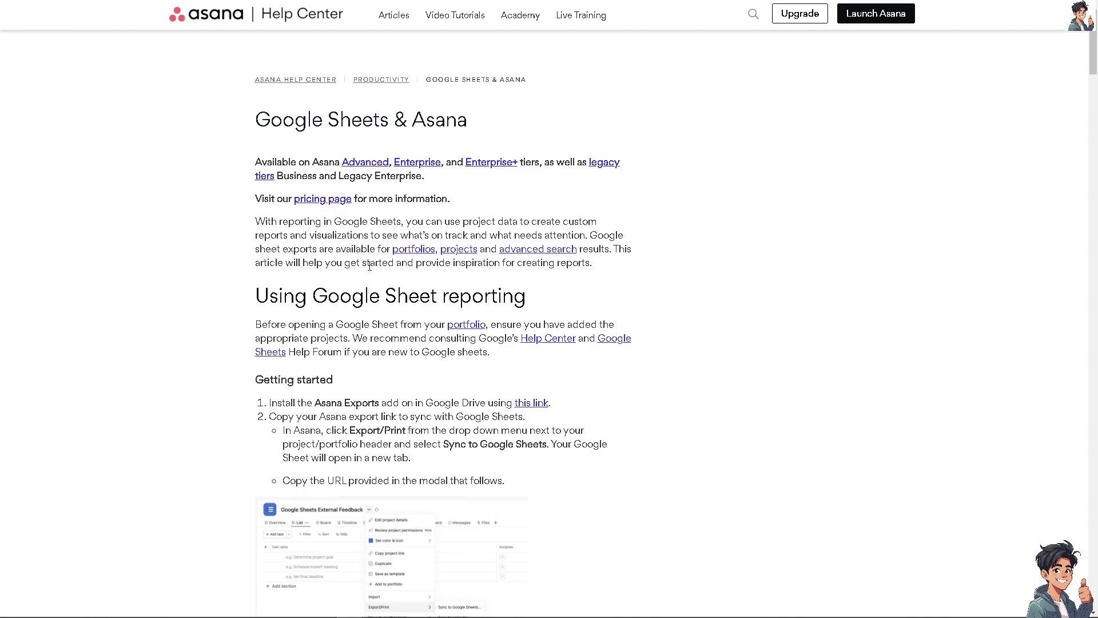
- Scroll the Google Sheets & Asana article past Portfolio reporting down to Building custom reports
scroll(375, 186, down, 7)
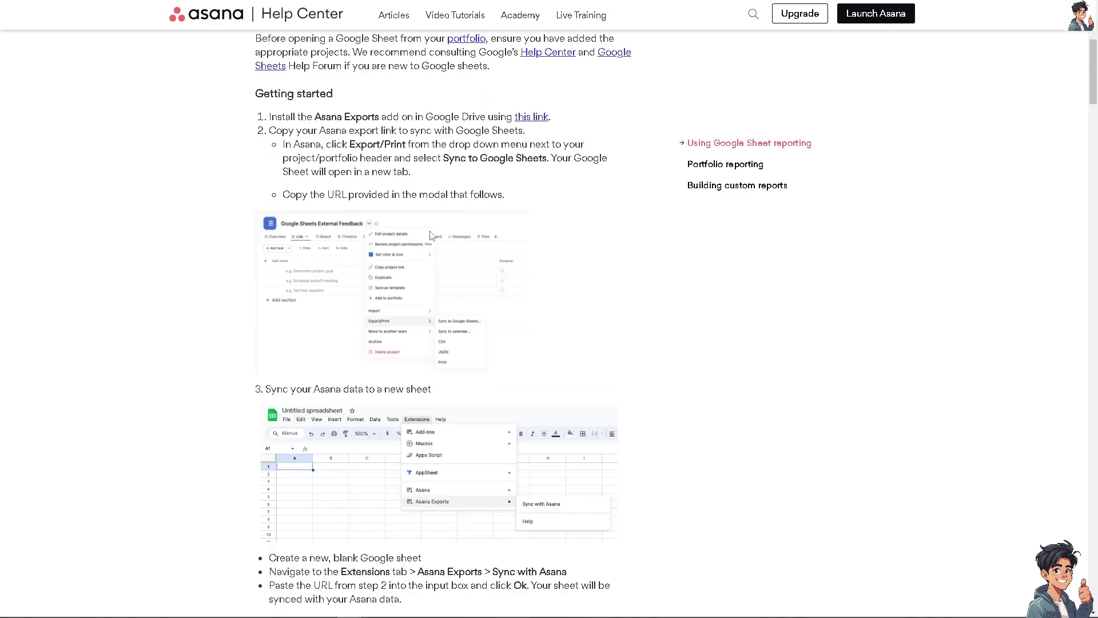
scroll(432, 235, down, 17)
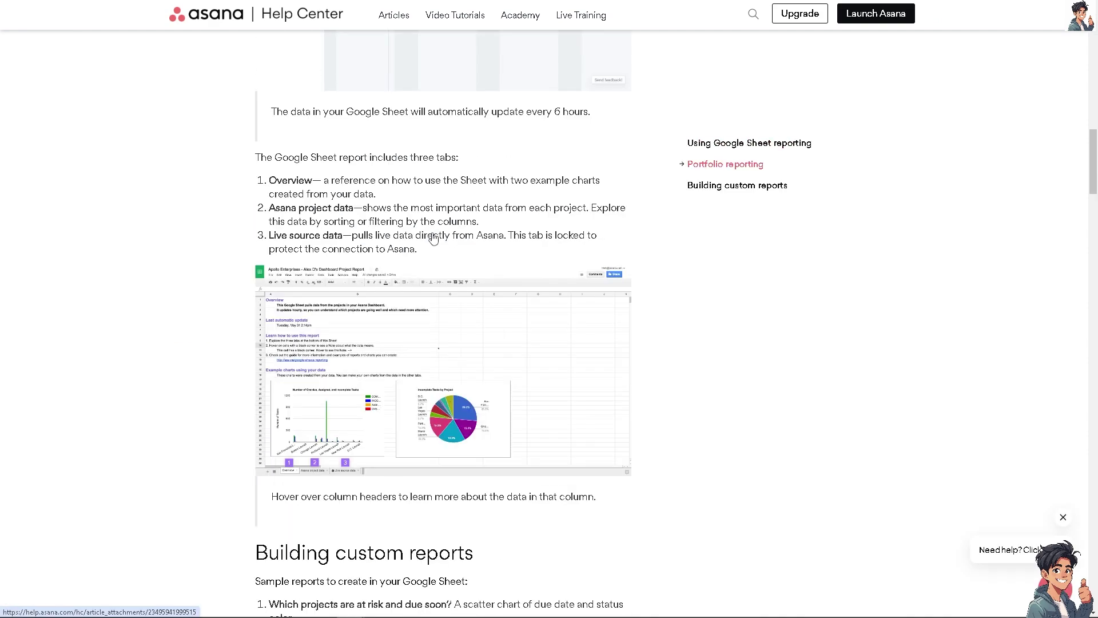
scroll(307, 303, down, 8)
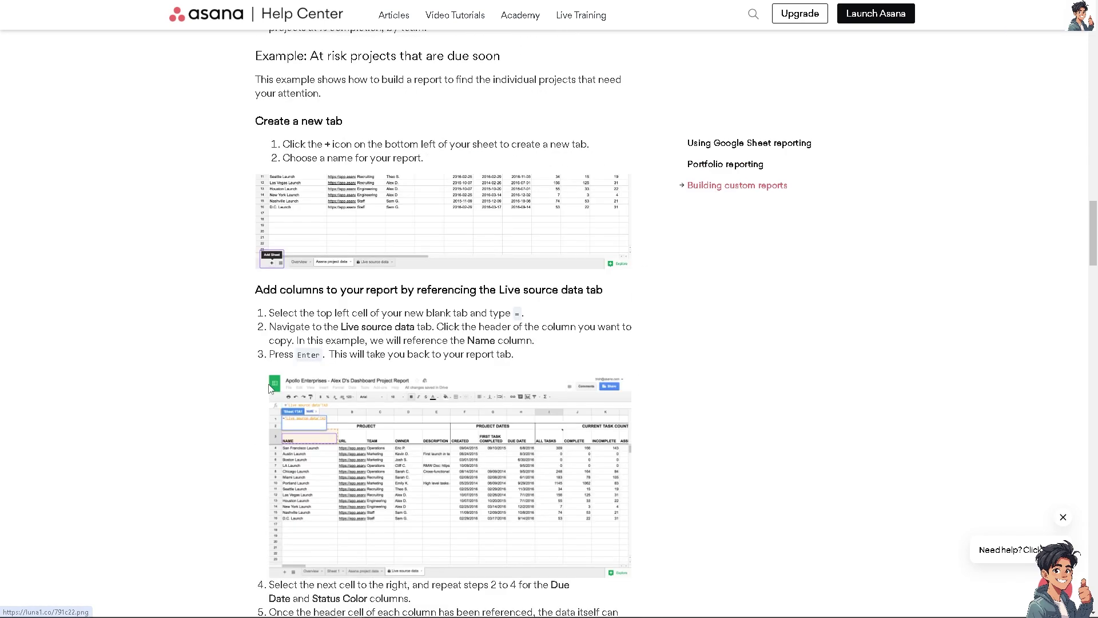
scroll(270, 389, down, 10)
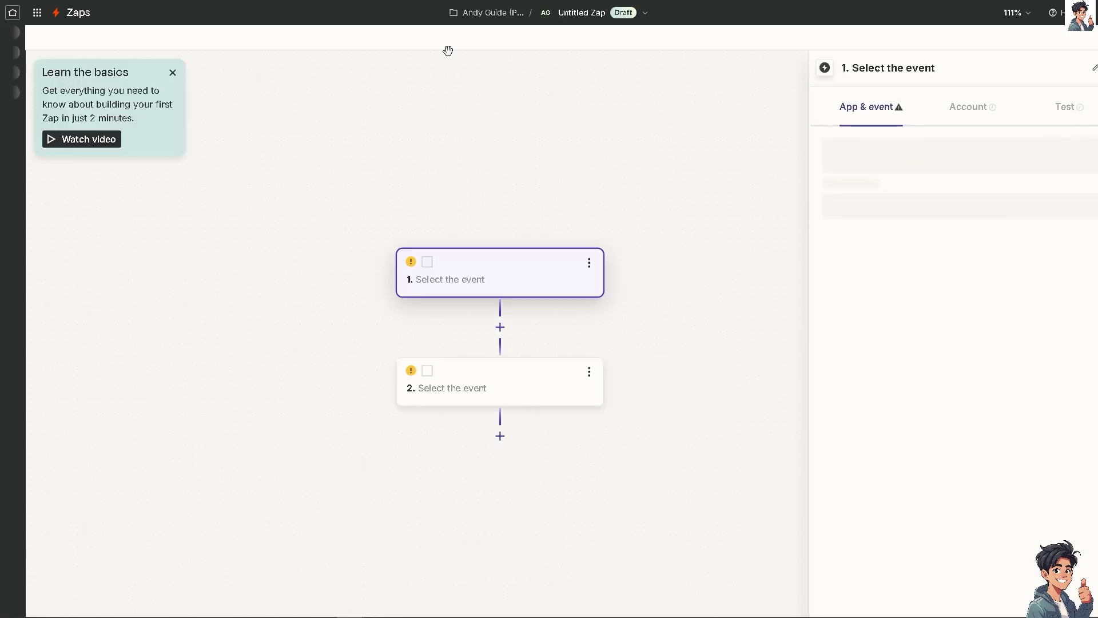
- Rename the zap 'How To Integrate Asana With Google Sheets' and set the Asana trigger to Completed Task
click(577, 12)
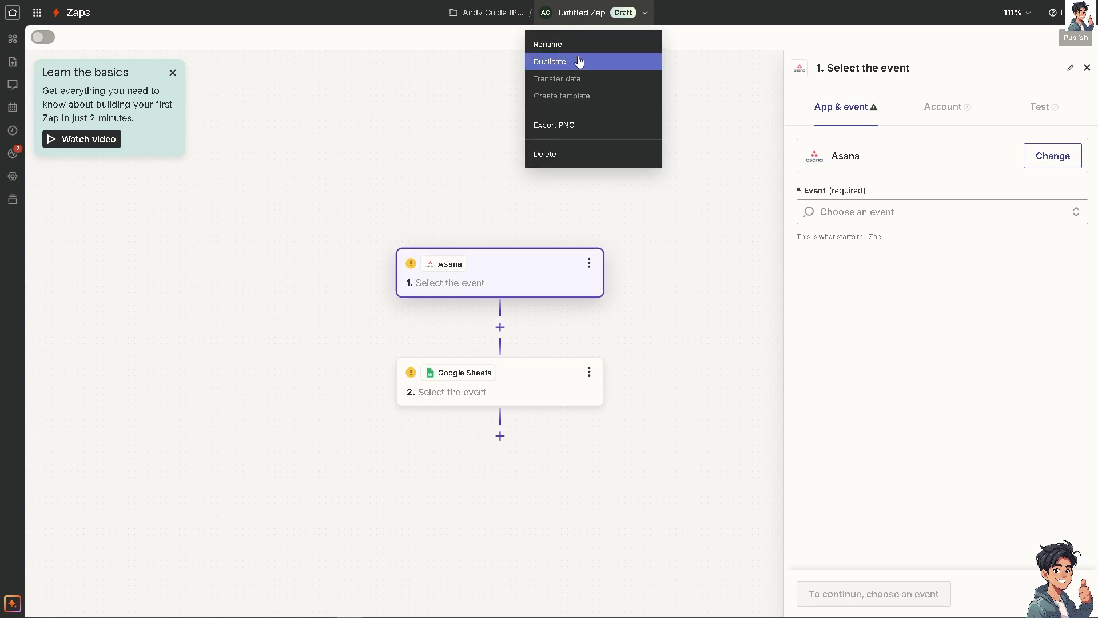
click(578, 50)
text(How To Integrate Asana With Google Sheets)
key(Return)
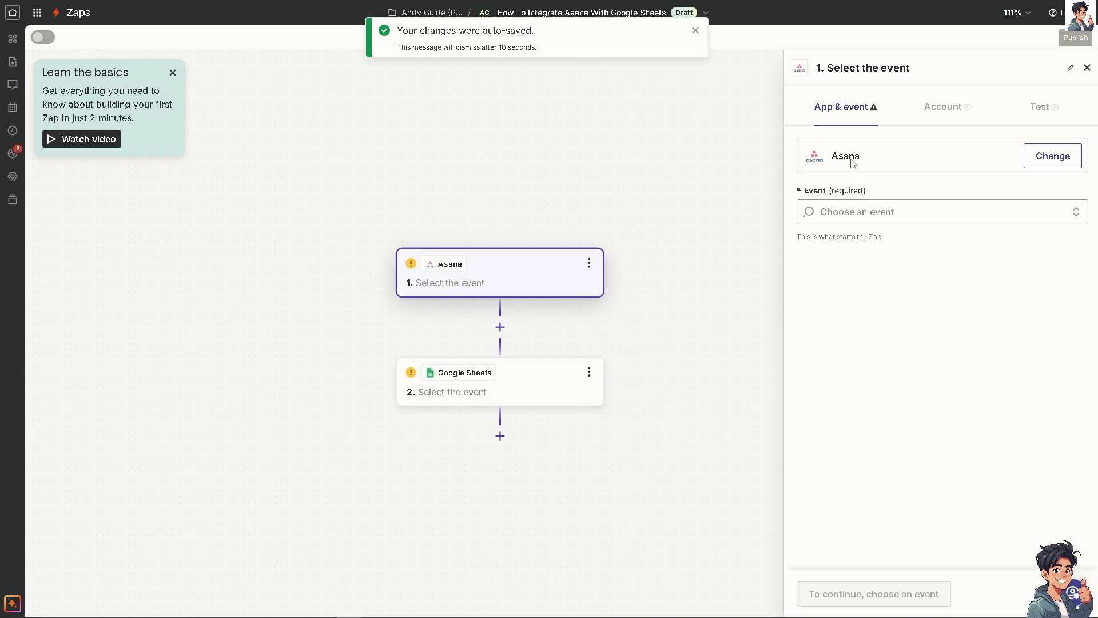
click(873, 215)
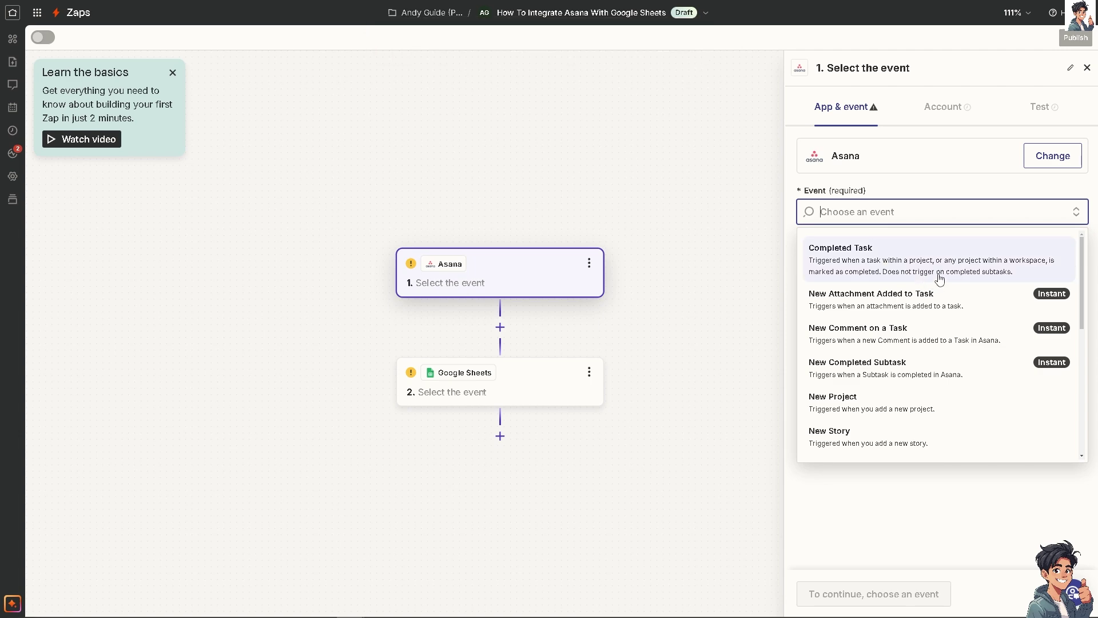
click(993, 273)
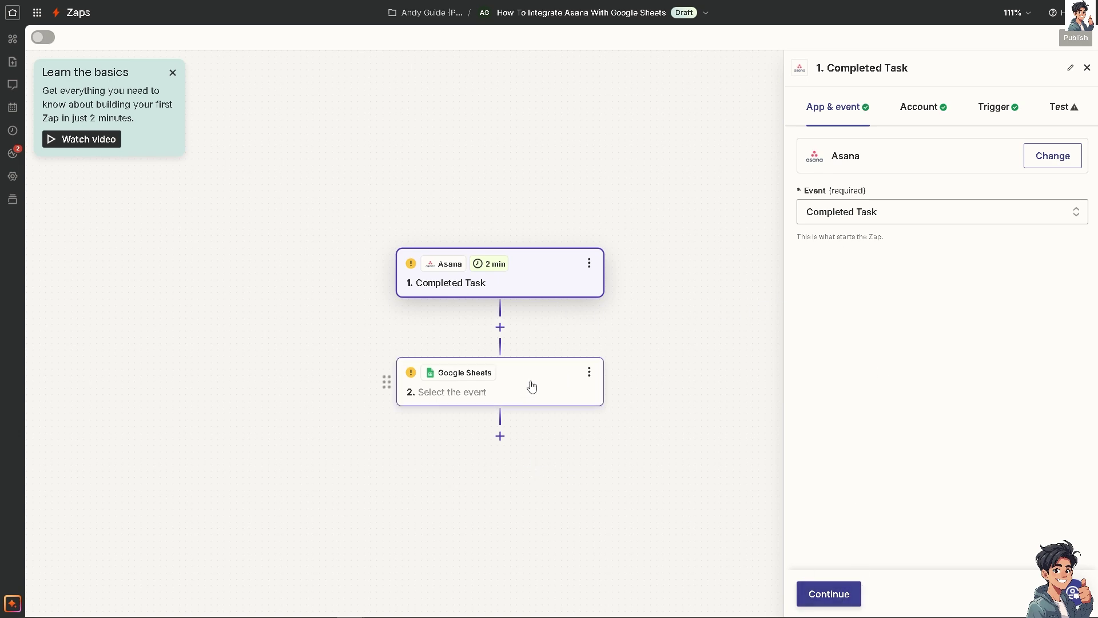
- Set the Google Sheets action event to Create Spreadsheet Column, keeping the connected account
click(943, 210)
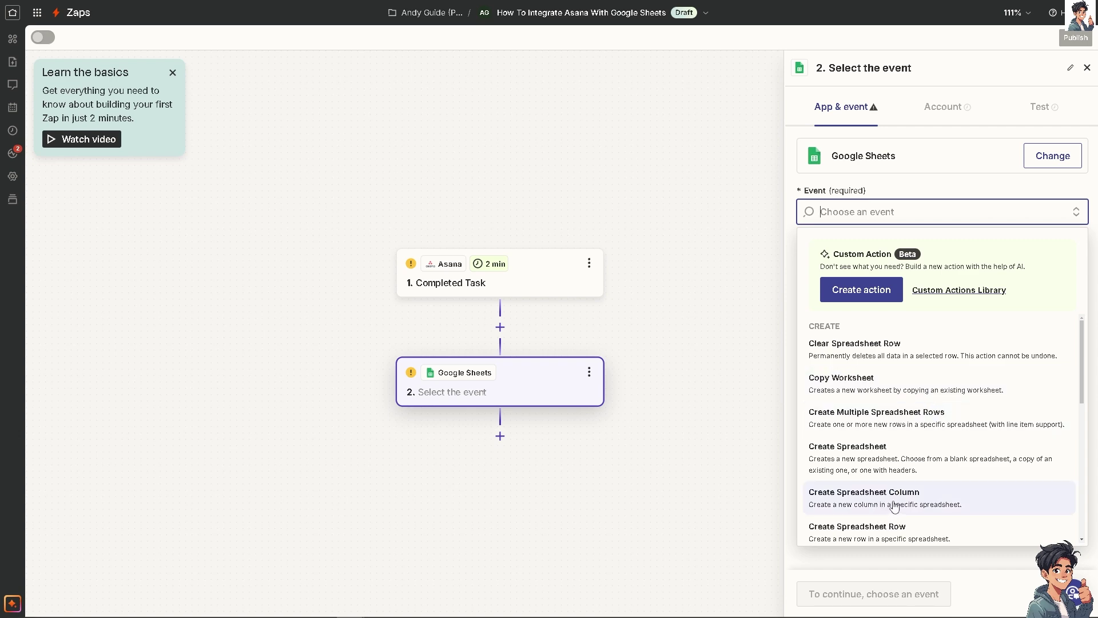
click(892, 506)
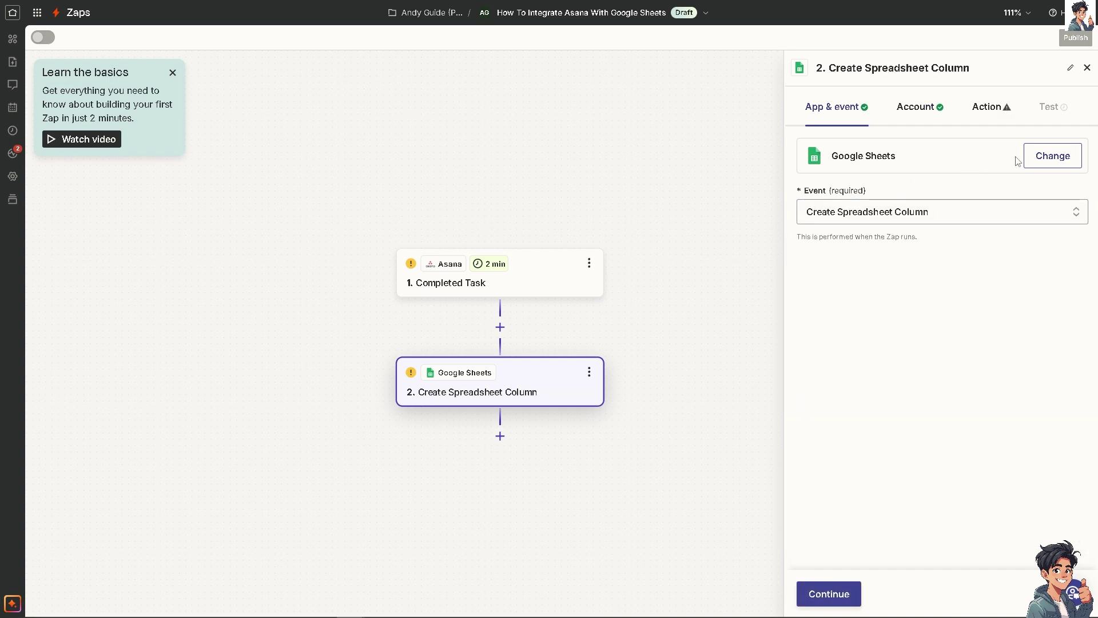
click(1054, 159)
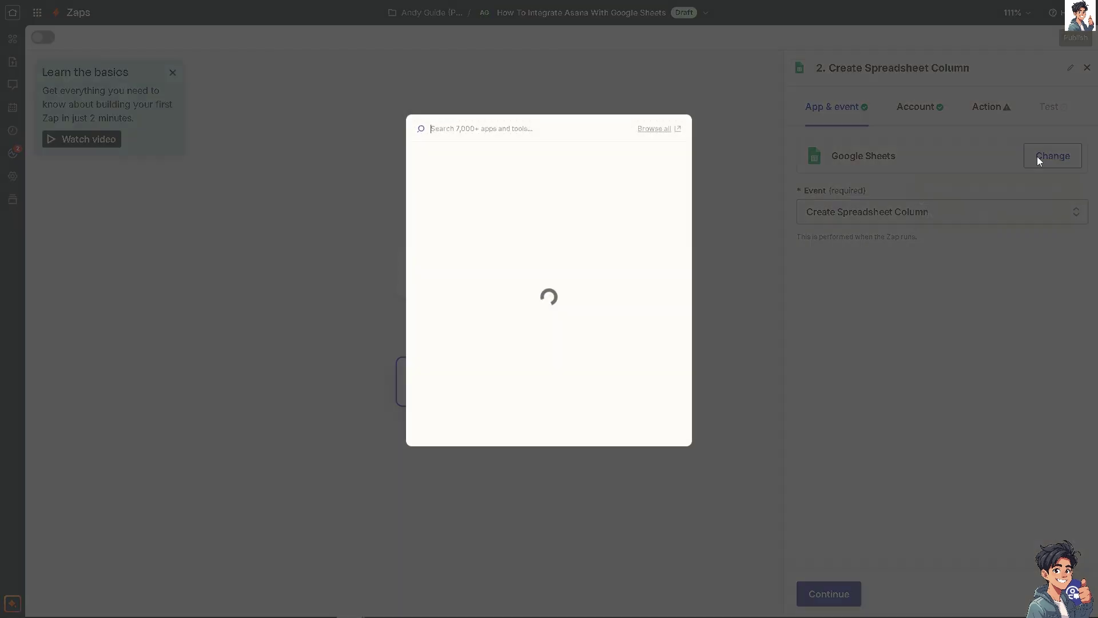
click(756, 204)
click(846, 592)
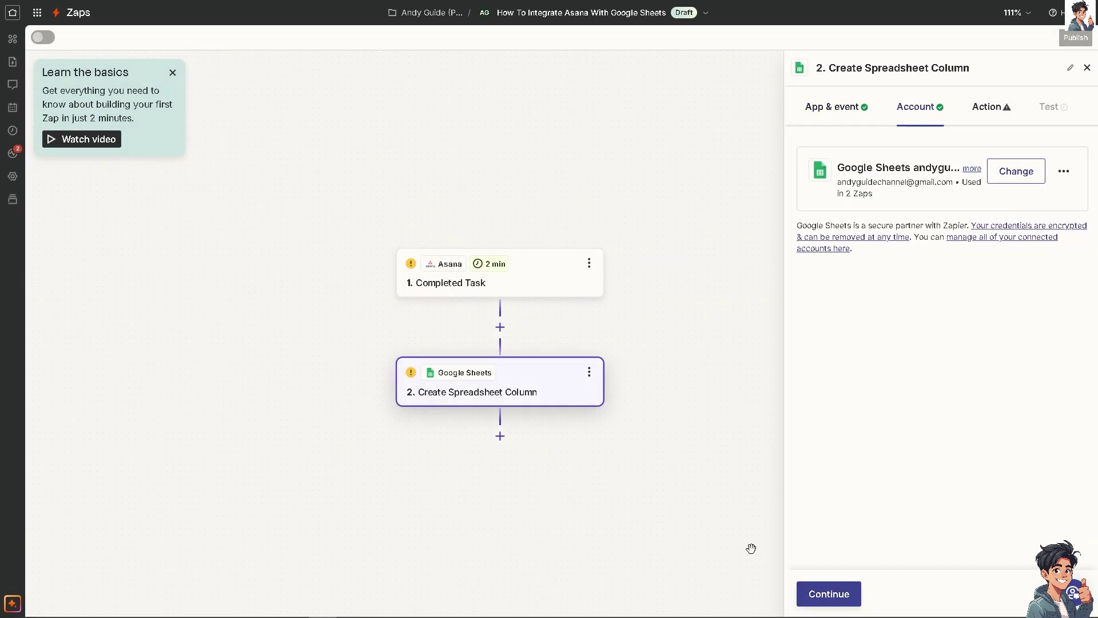
click(832, 593)
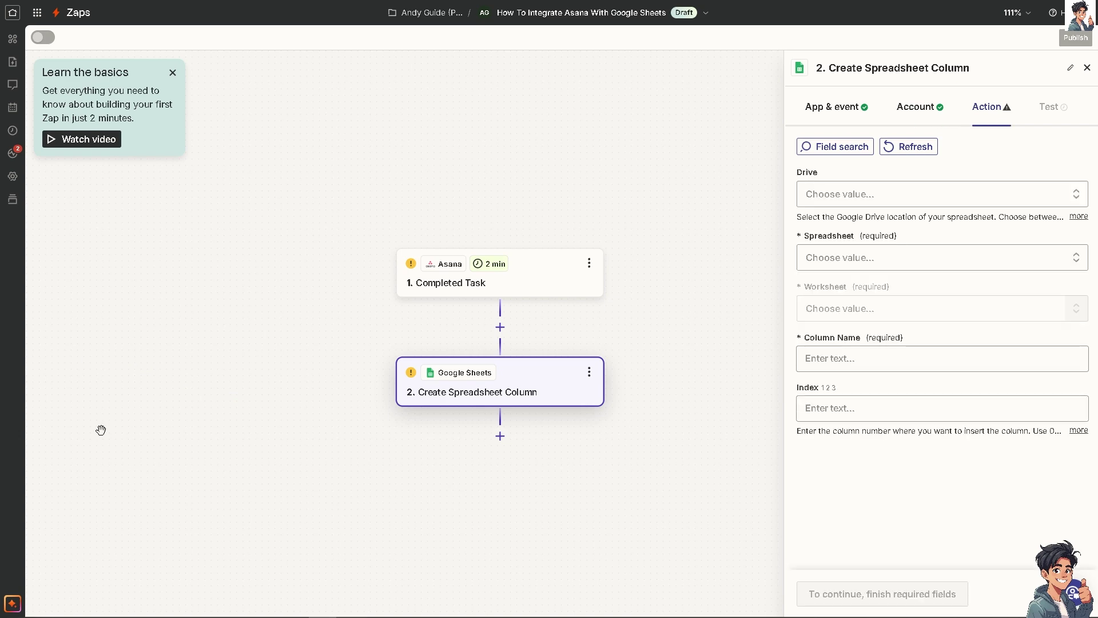
- Point the action at My Google Drive and the How To Integrate Asana With Google Sheets spreadsheet and worksheet
click(935, 198)
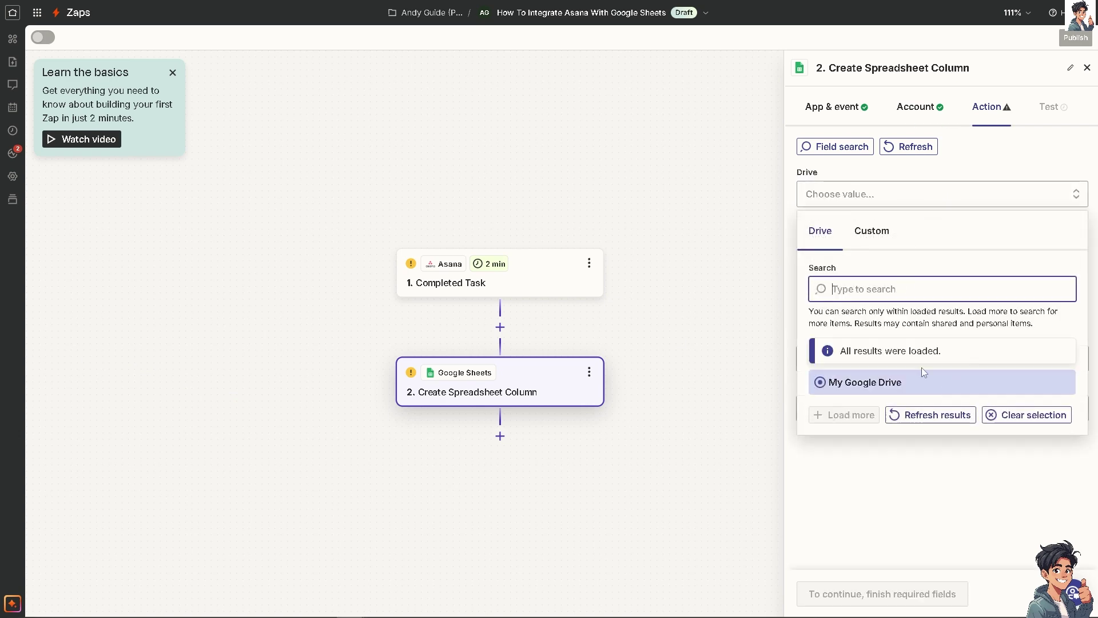
click(866, 456)
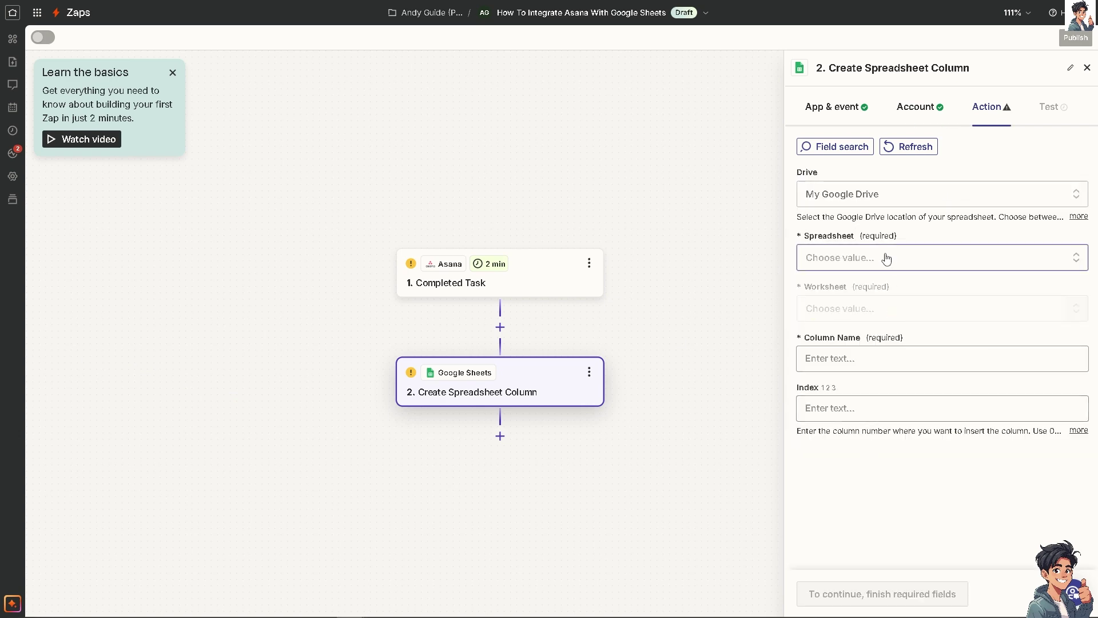
click(885, 257)
click(904, 463)
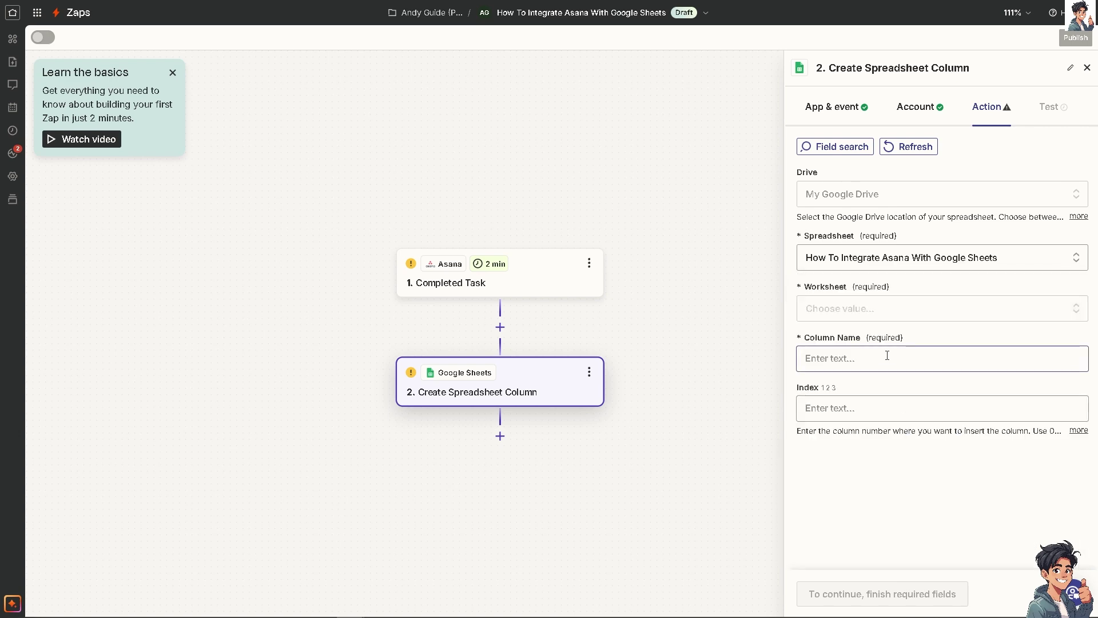
click(881, 312)
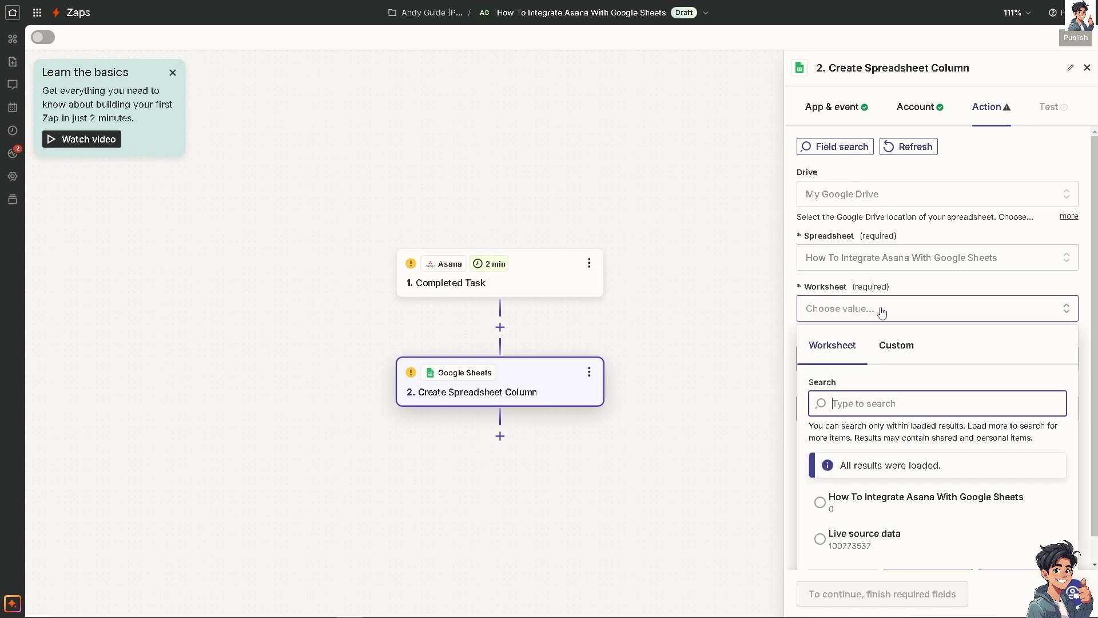
click(909, 512)
- Start the new column's name field, then return to the Asana Completed Task trigger setup
click(903, 359)
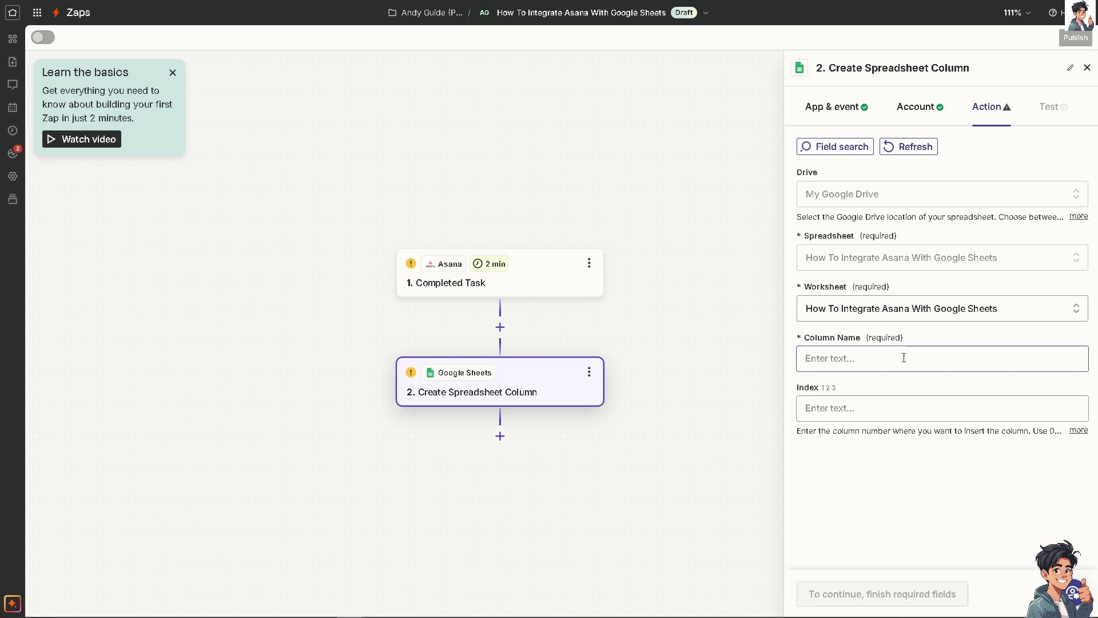
scroll(929, 517, down, 2)
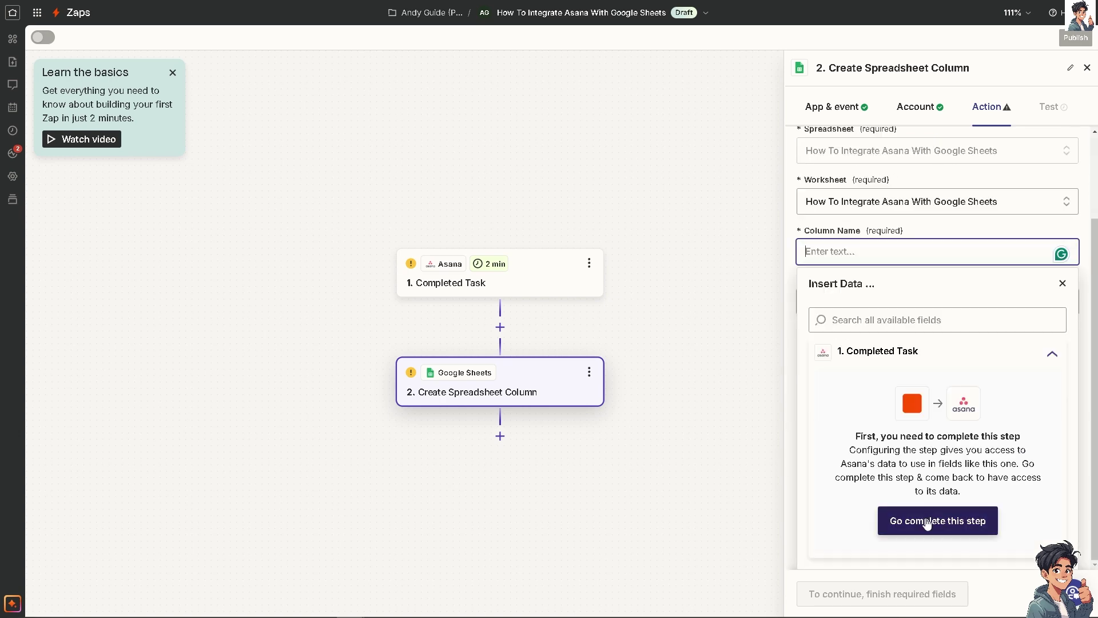
click(932, 518)
click(426, 287)
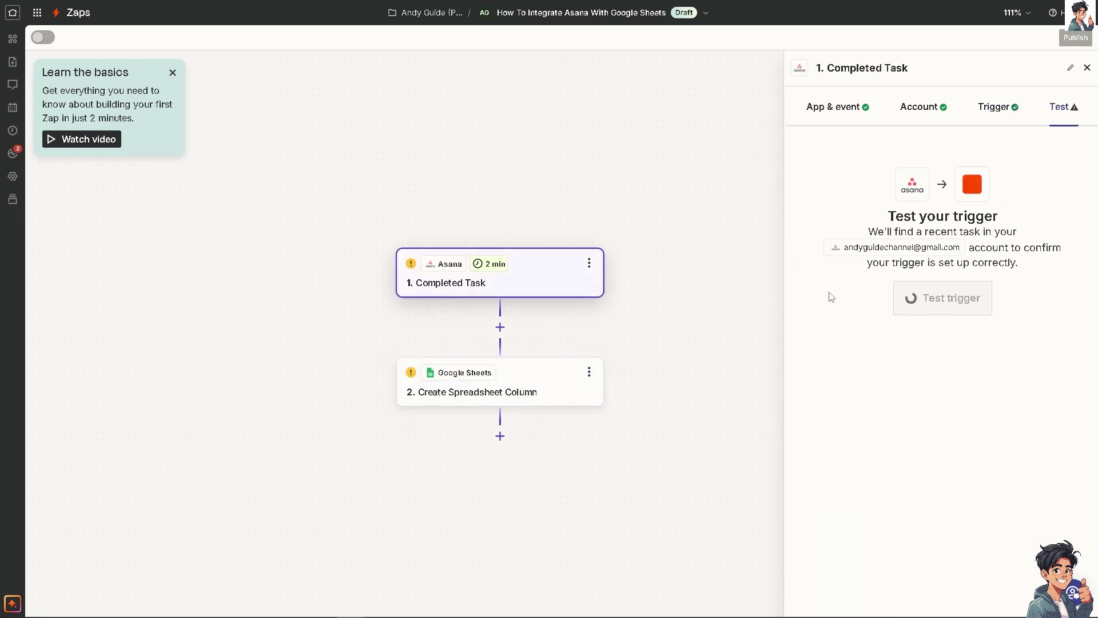
- Run a test of the Asana Completed Task trigger
click(939, 299)
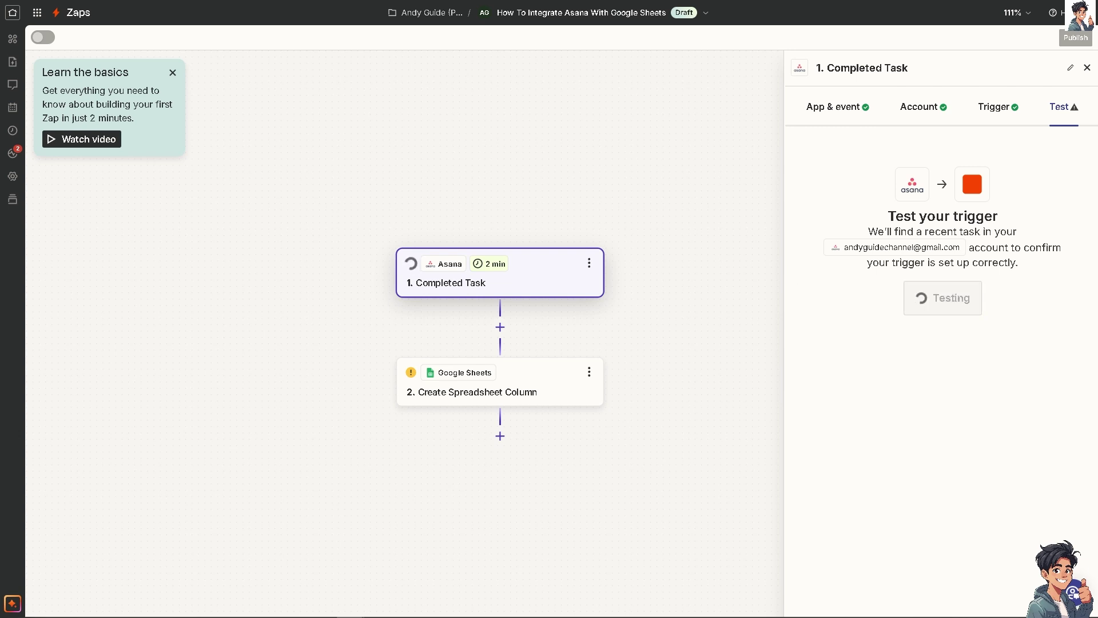